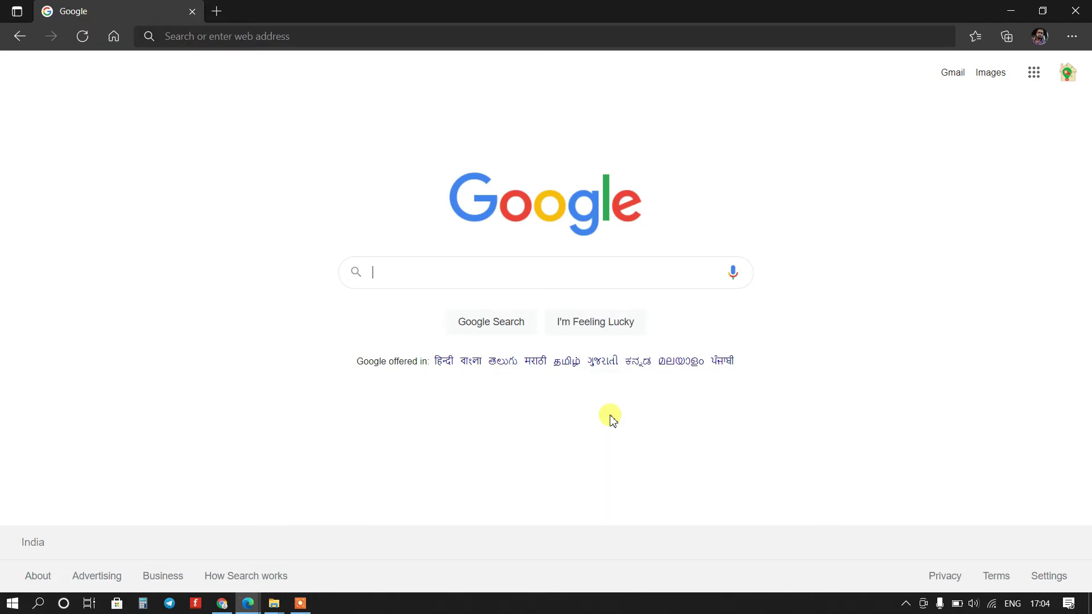
Step: Search the web for "tinkedCad" and open the Tinkercad website
text(ti)
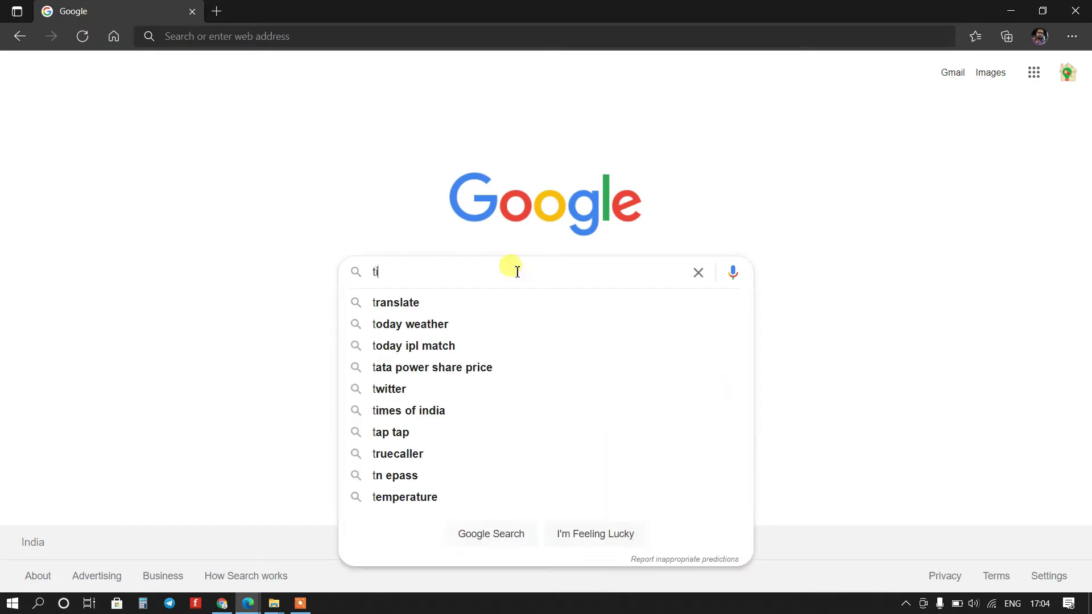
text(nkedCad)
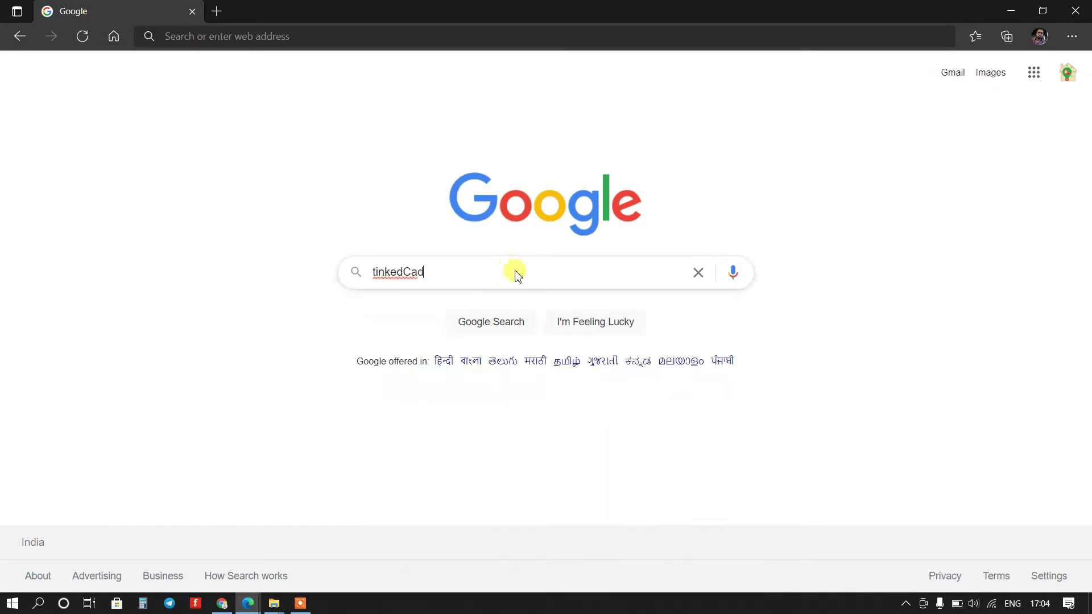
key(Return)
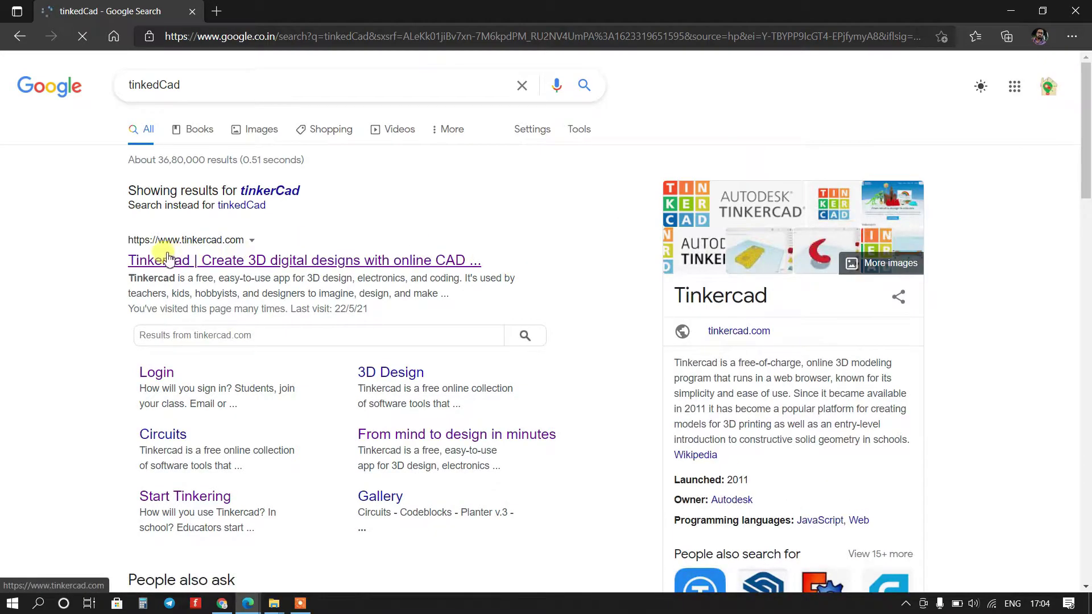
click(170, 262)
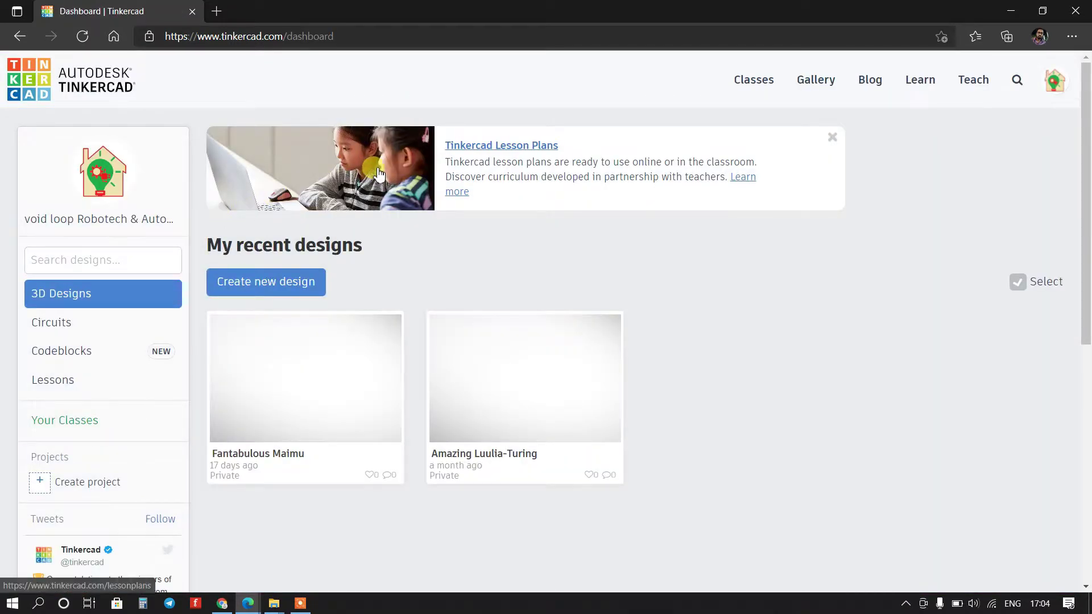
Step: Create a new circuit in the Circuits section of the dashboard and dismiss the starters tip
click(57, 324)
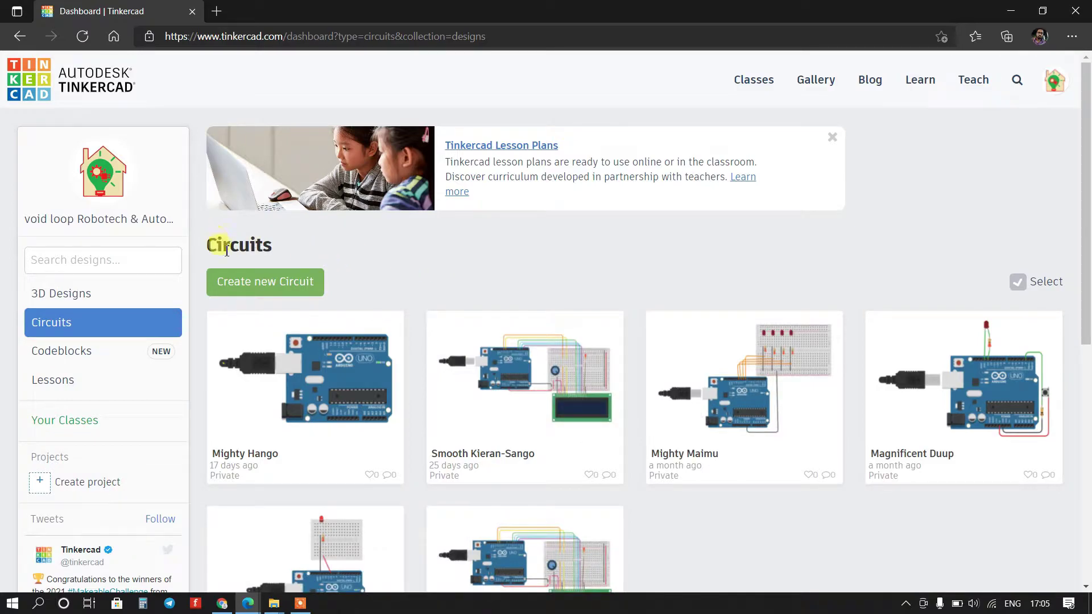
click(267, 282)
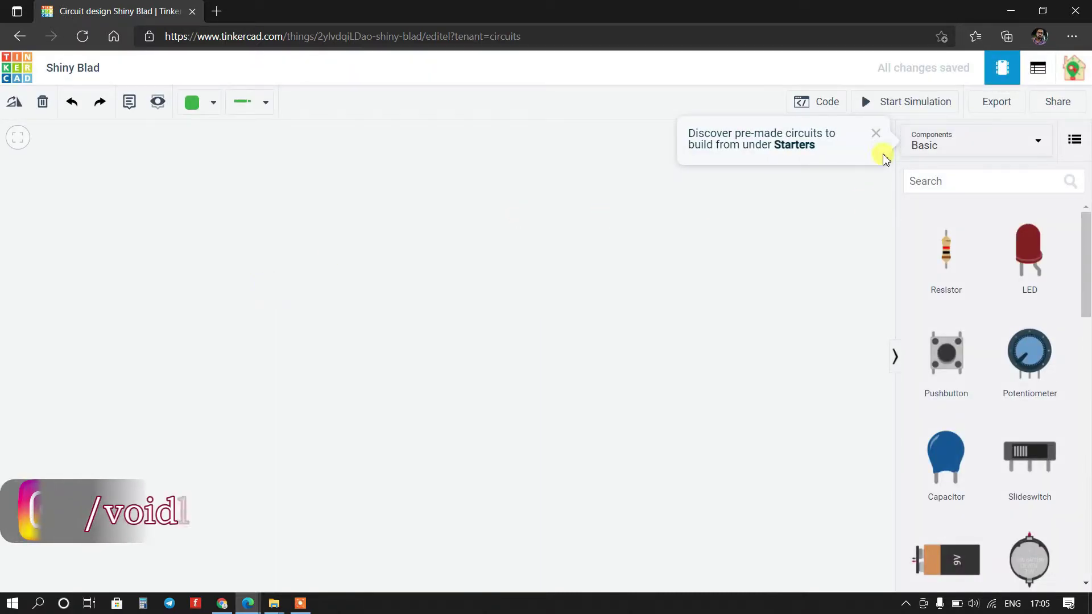
click(876, 135)
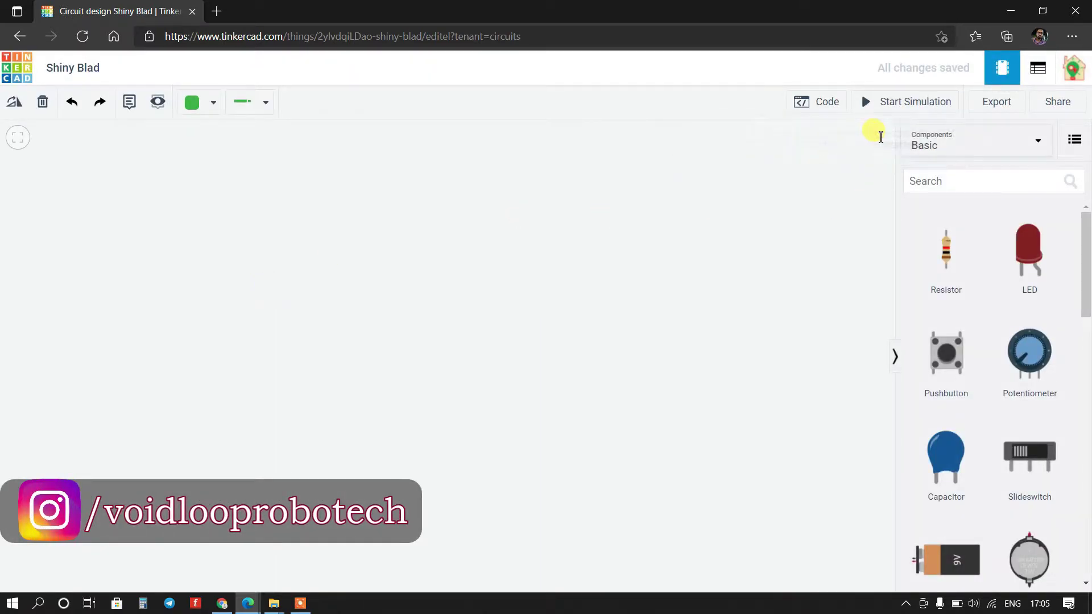
Step: Find "arduino" among the components and place an Arduino Uno R3 in the left half of the workspace
click(919, 179)
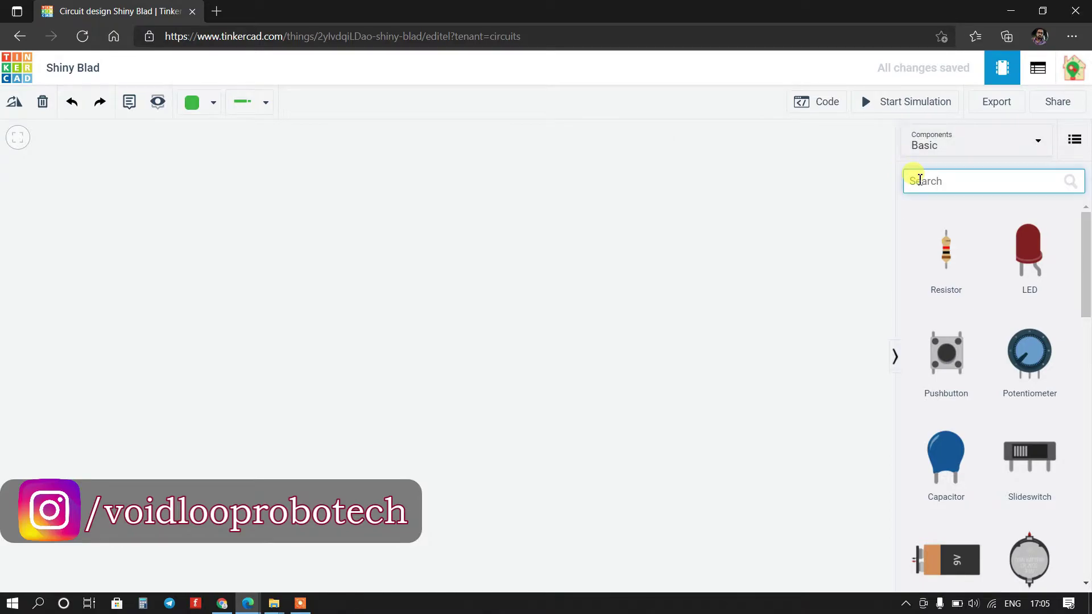
text(Ardun)
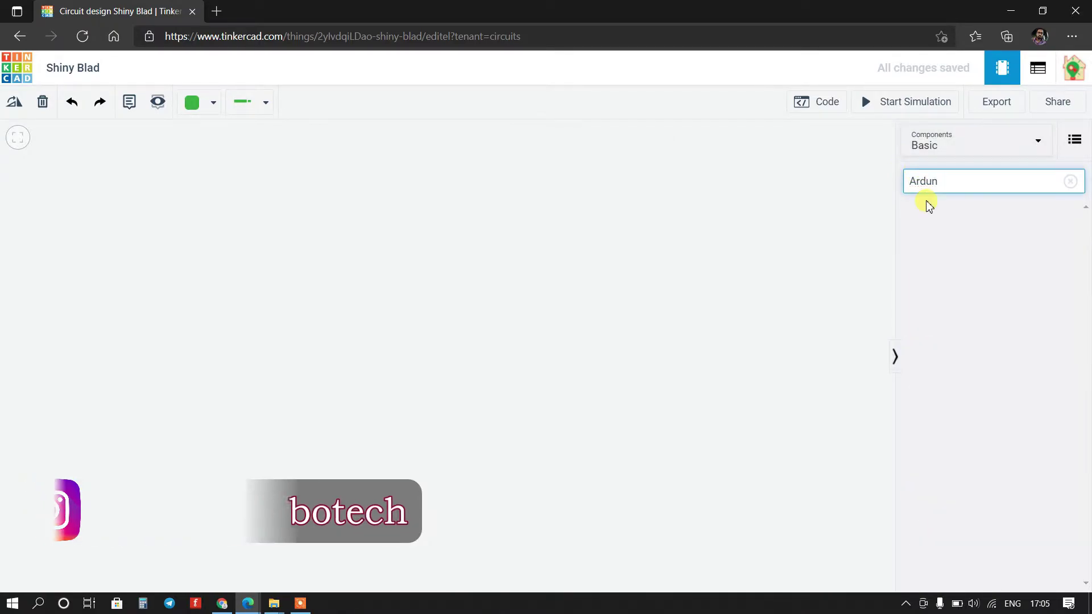
key(BackSpace)
text(ino)
click(933, 209)
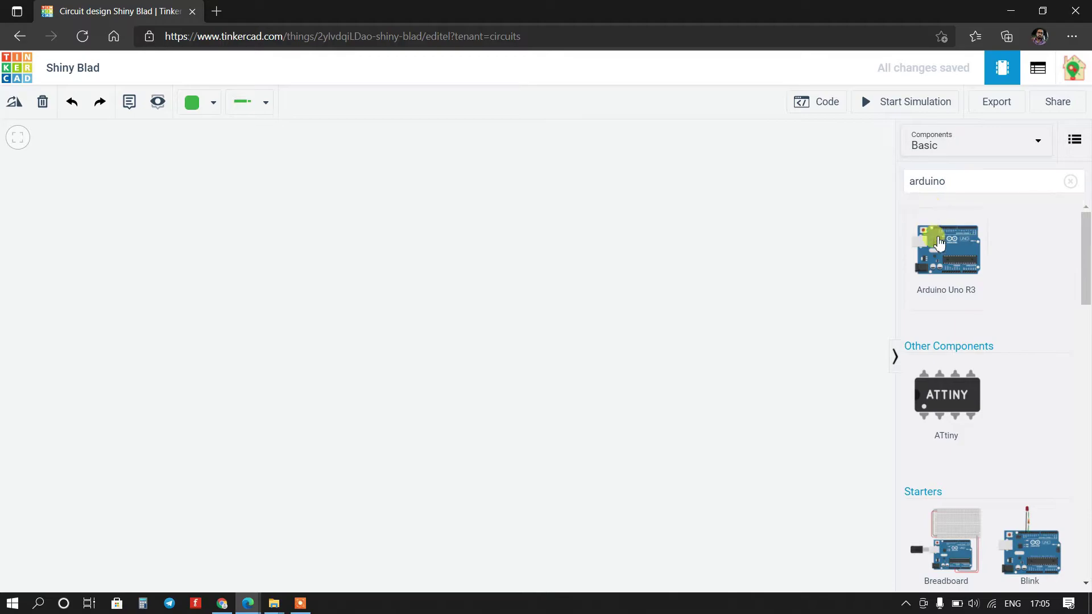
click(552, 329)
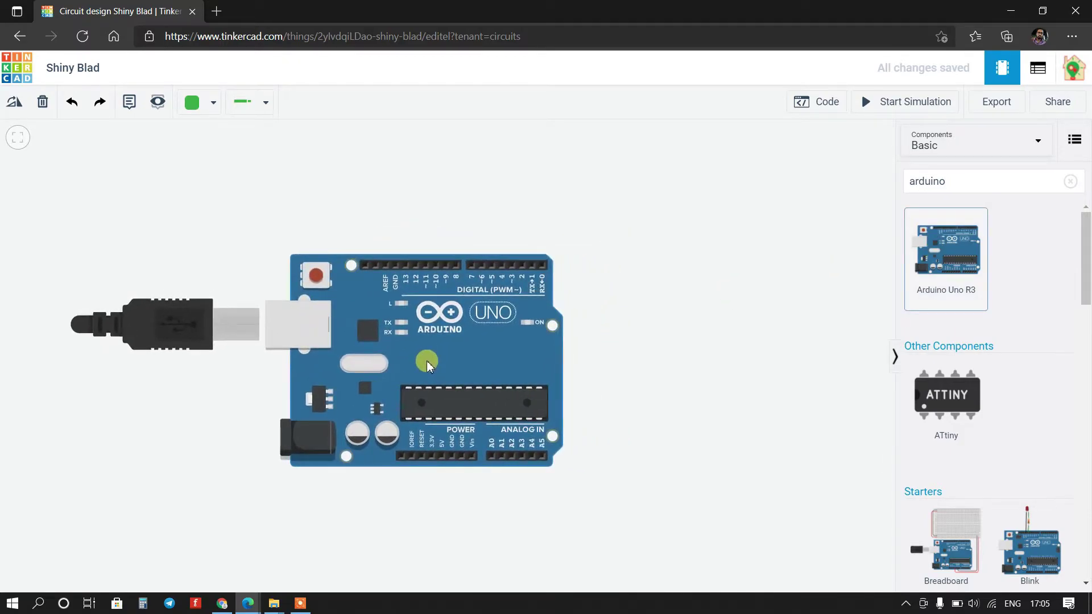
click(426, 360)
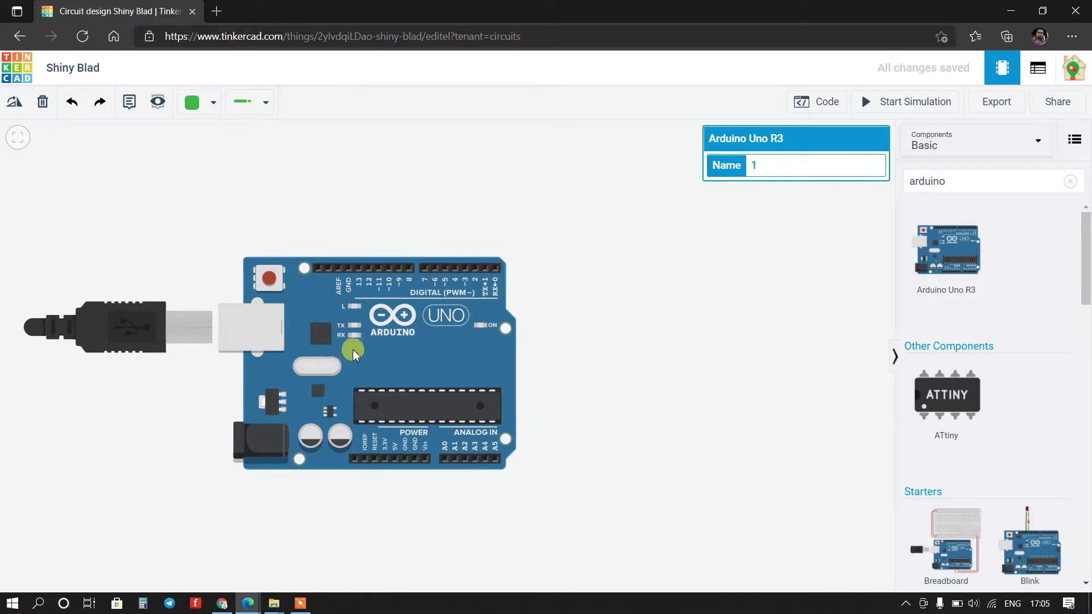
Step: Find "breadboard" among the components and place a Breadboard Mini to the right of the Arduino
click(1069, 182)
click(1042, 179)
text(b)
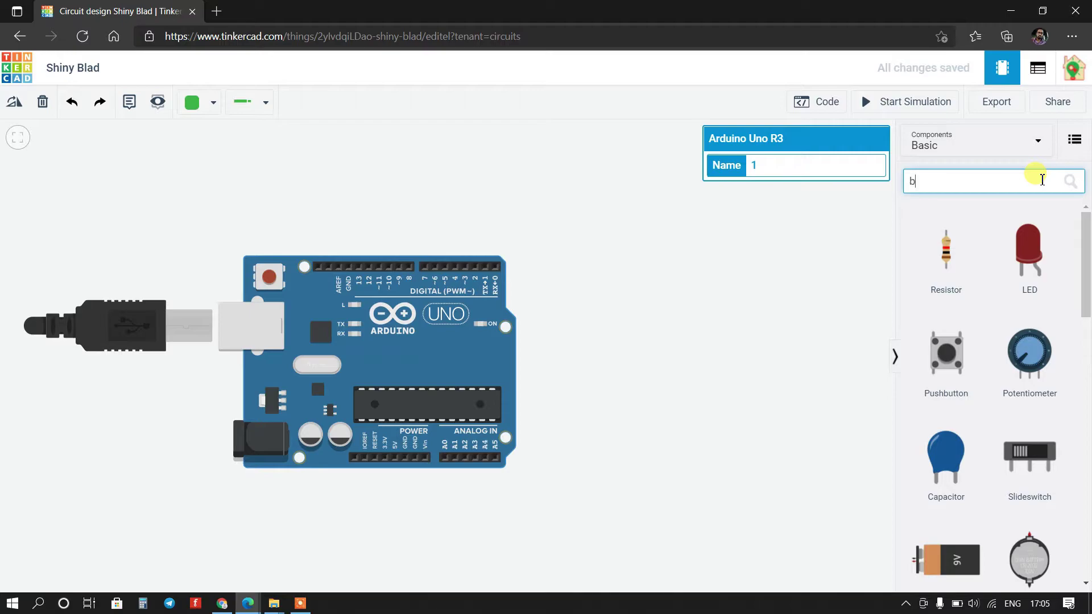
text(readboa)
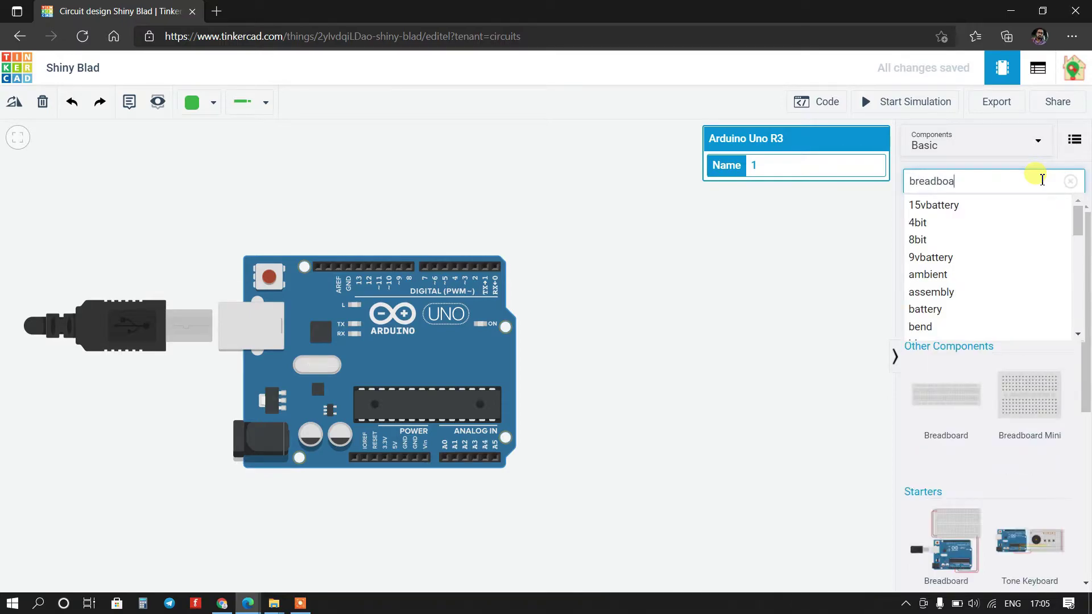
text(rd)
key(Return)
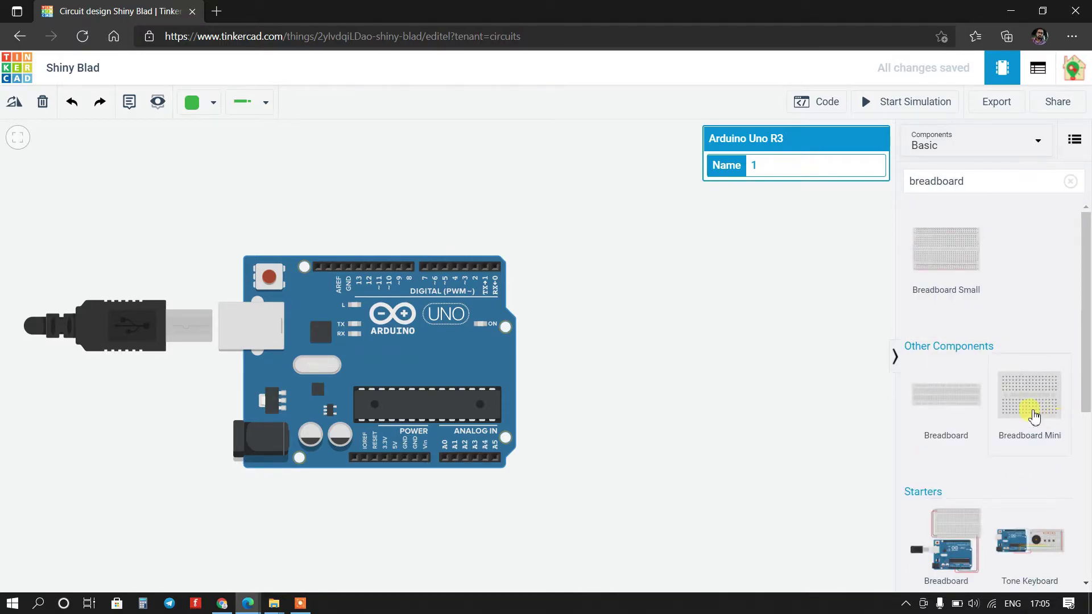
drag(853, 386, 682, 373)
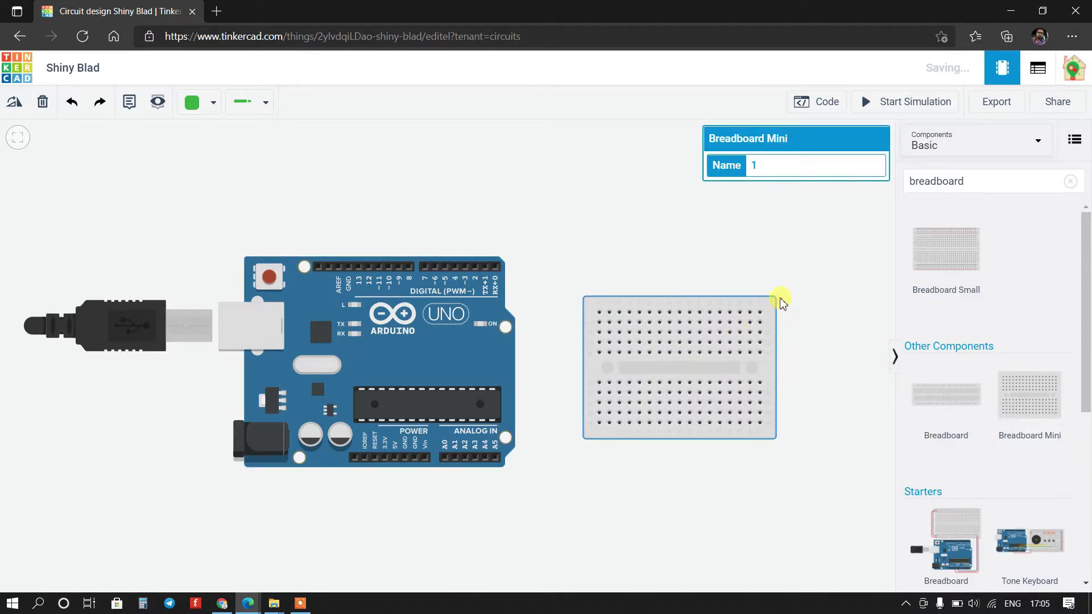
Step: Place a red LED at the breadboard's upper-left corner and a resistor in the middle of its upper half
click(1070, 182)
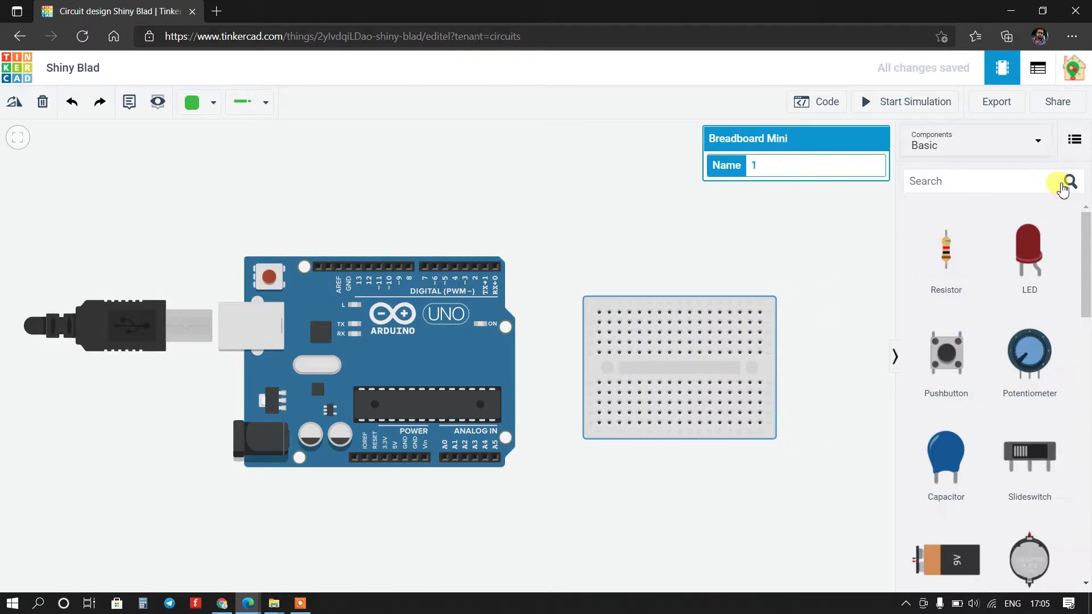
drag(1028, 250, 607, 317)
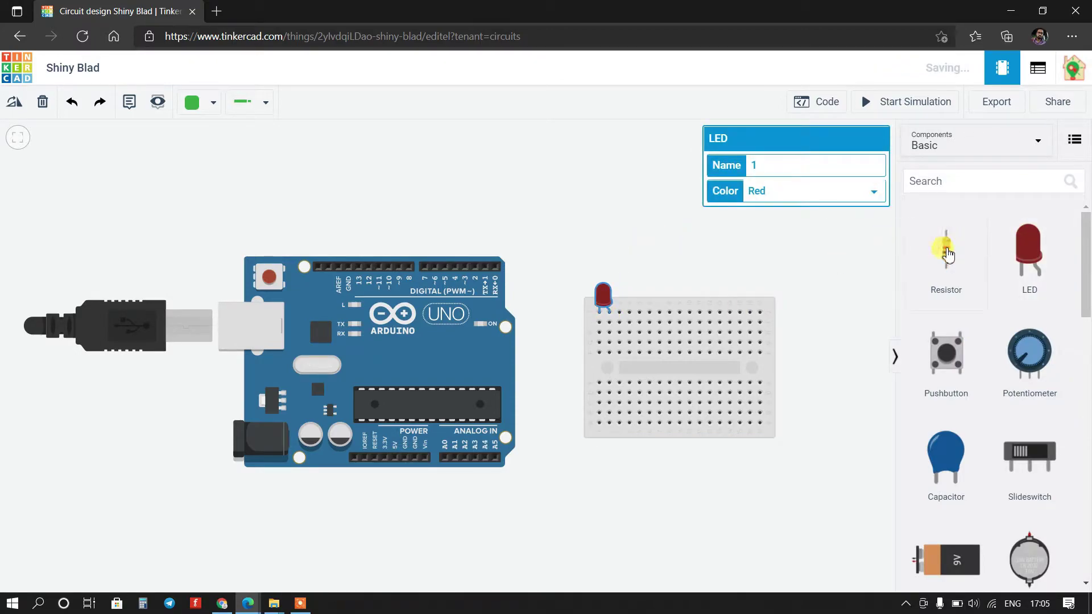
drag(948, 254, 680, 319)
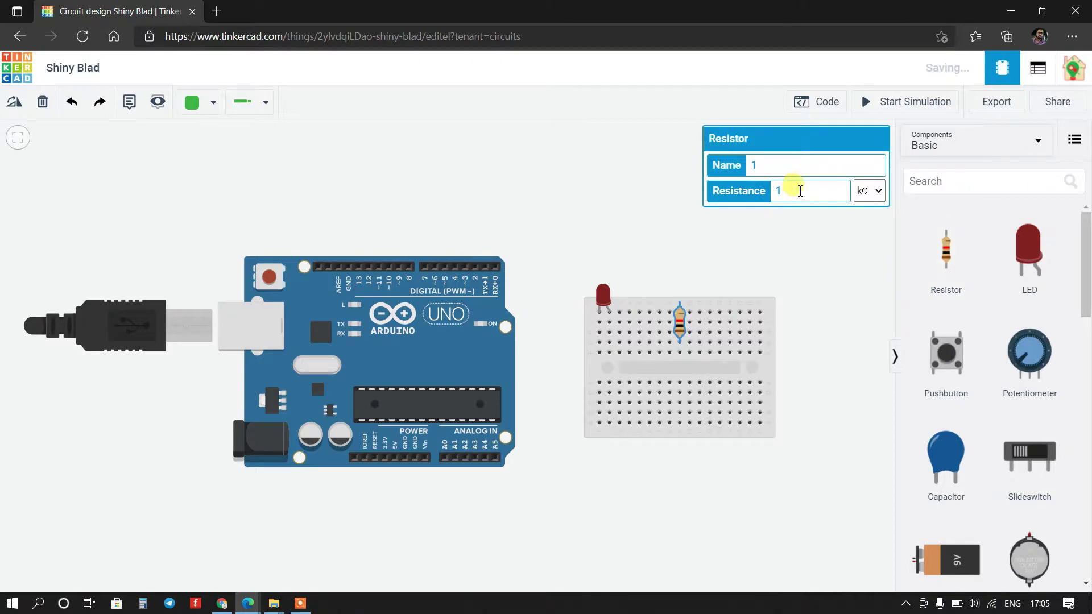
Step: Set the resistor's resistance to 220 Ω and lay it horizontally with its left end in the column of the LED's right leg
click(727, 190)
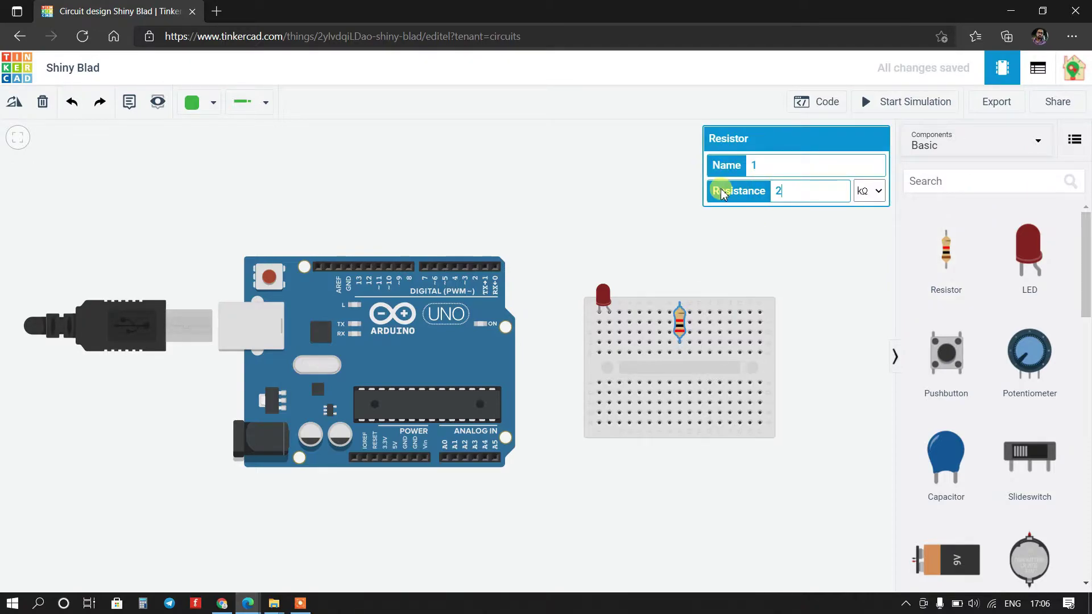
text(220)
click(864, 191)
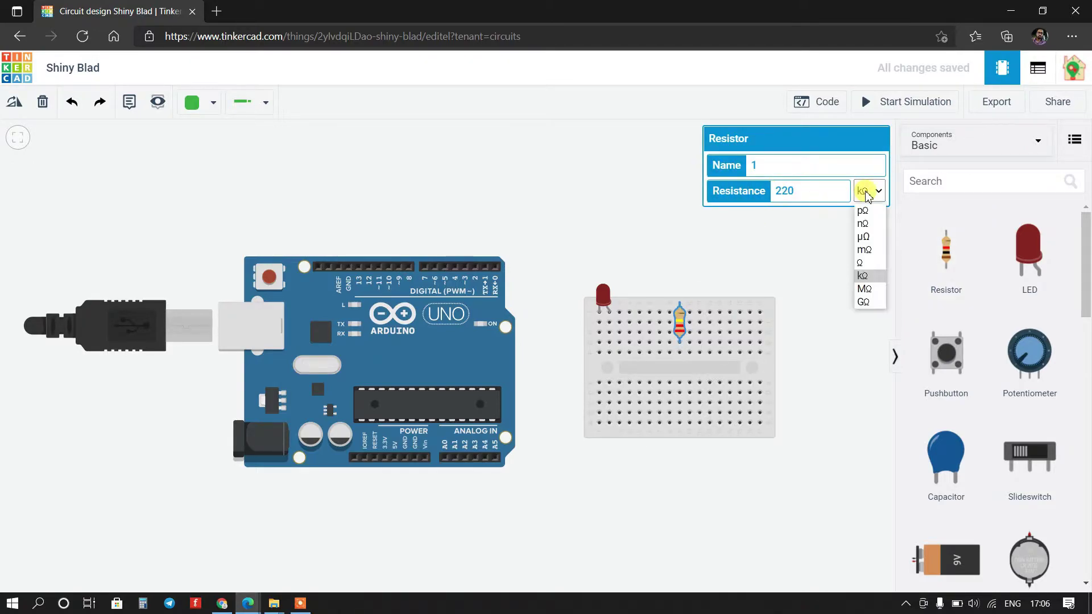
click(856, 265)
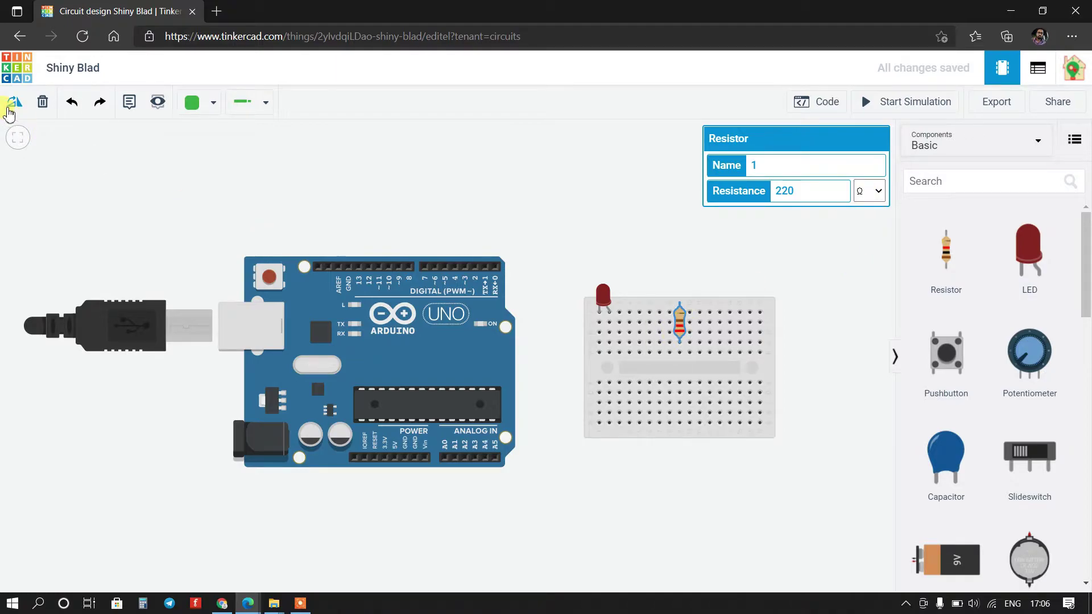
click(14, 108)
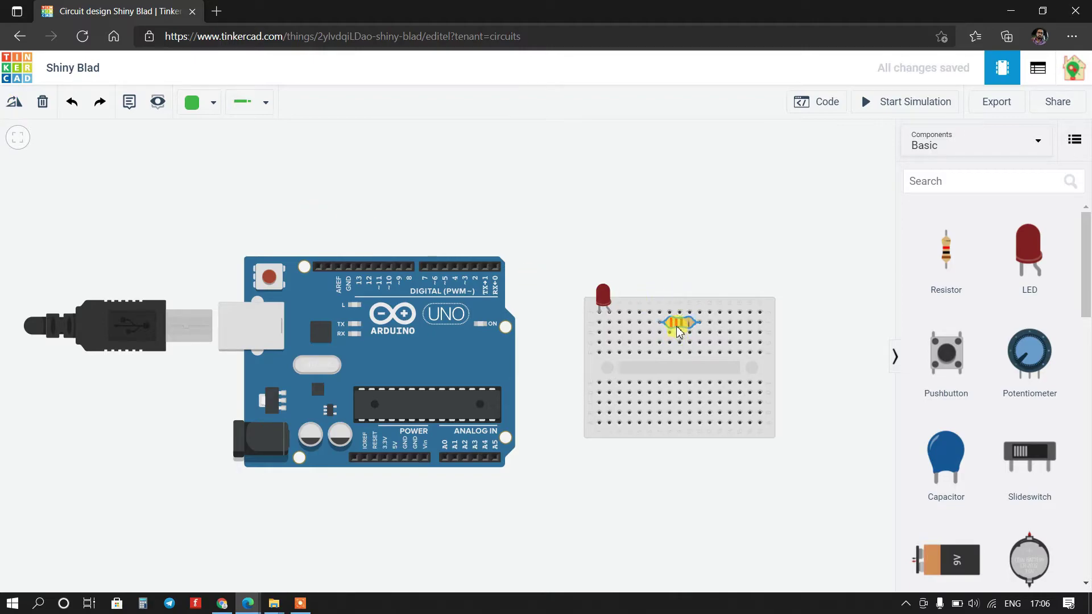
drag(678, 329, 627, 329)
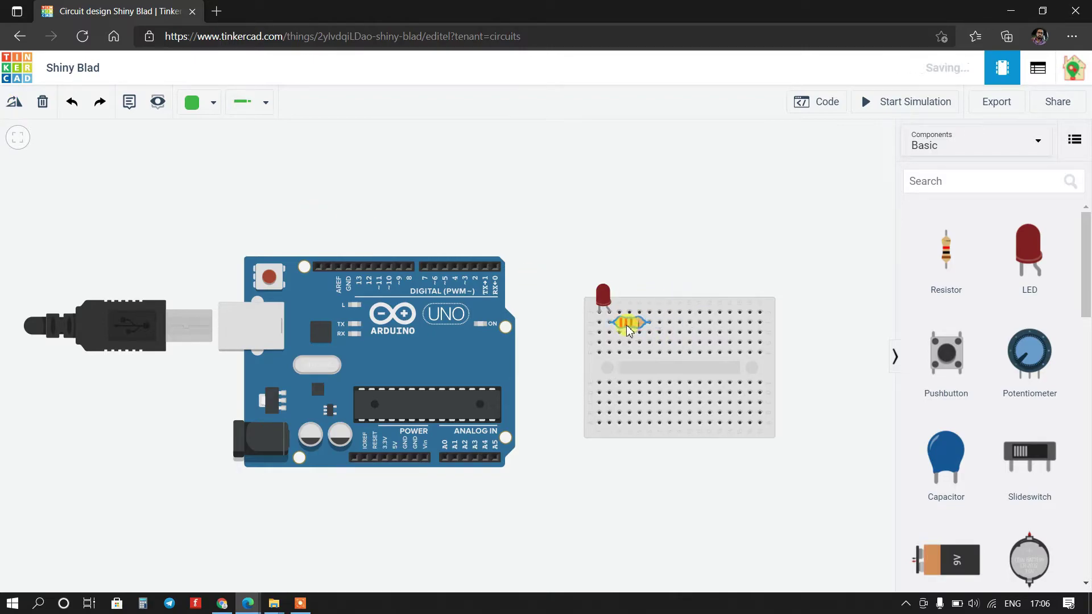
Step: Add a potentiometer at the breadboard's upper-right corner and shift the breadboard slightly up and to the left
click(971, 186)
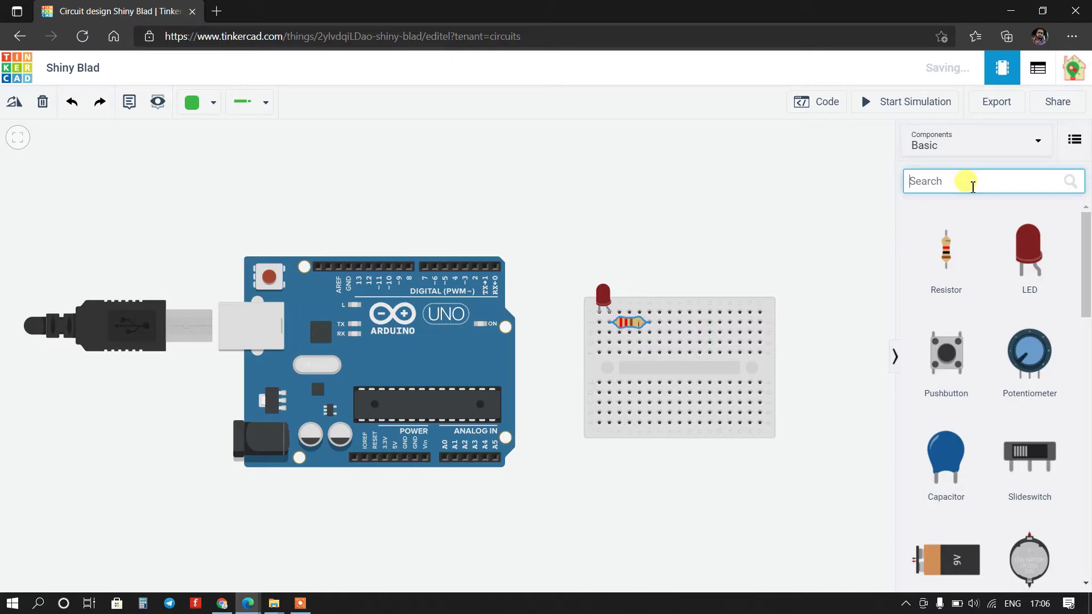
text(po)
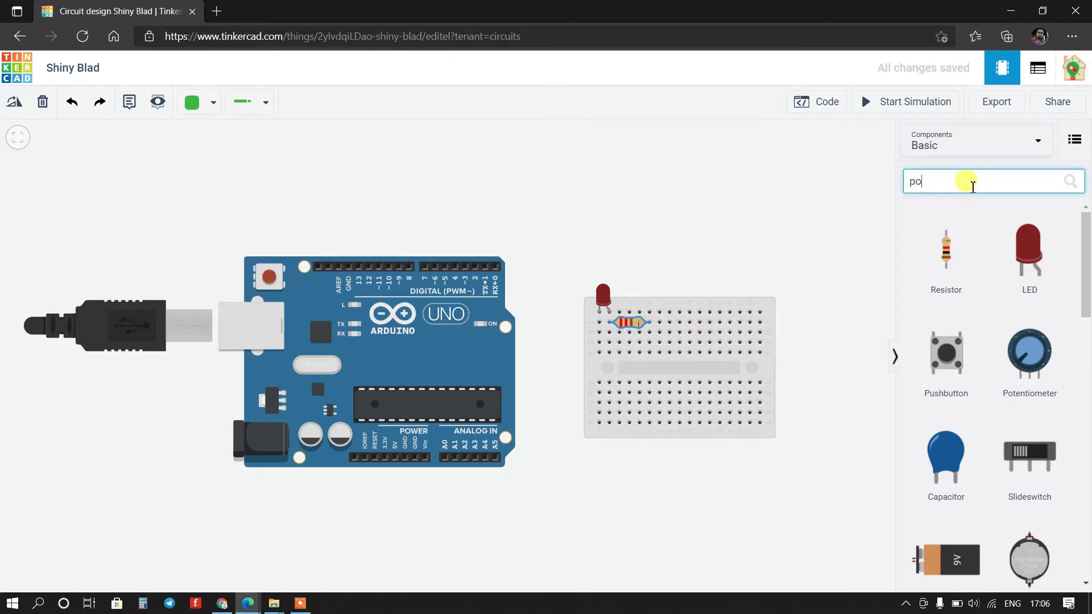
text(t)
drag(961, 253, 730, 314)
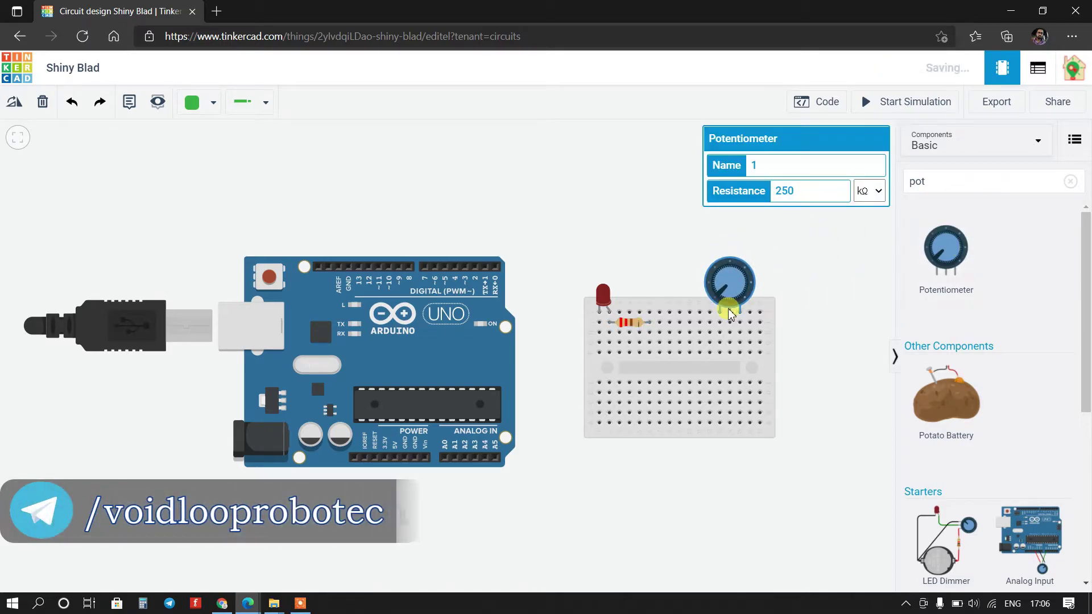
click(835, 312)
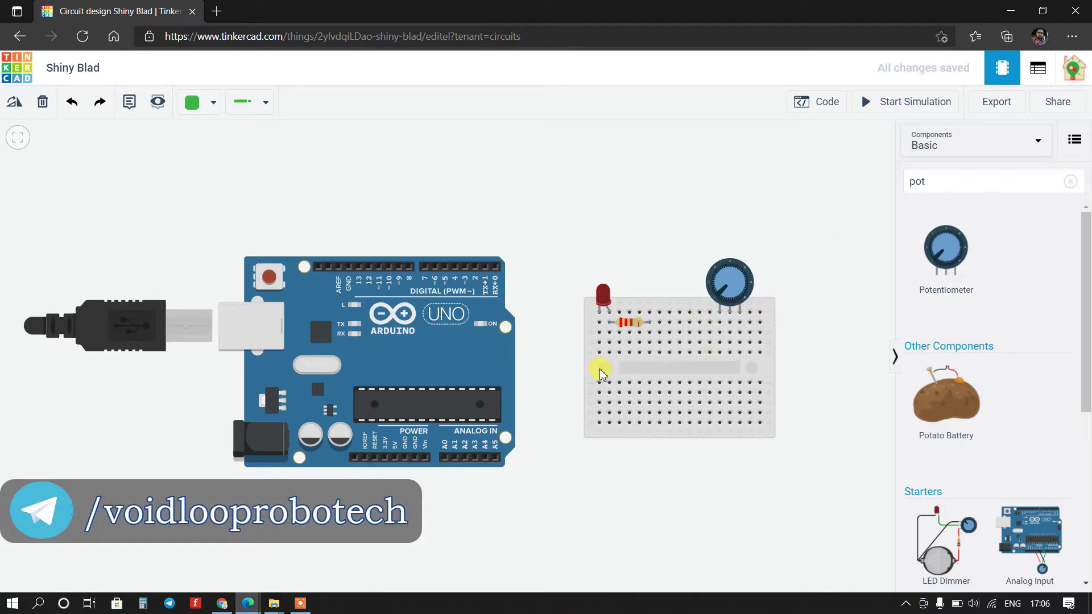
drag(601, 373, 587, 358)
click(591, 438)
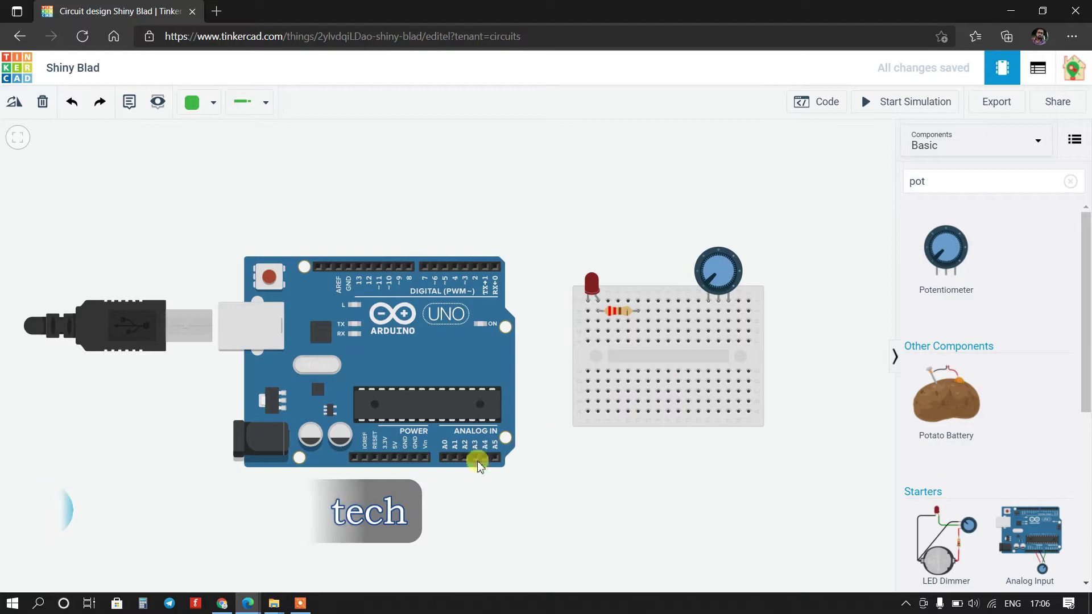
Step: Wire the Arduino's 5V pin to the breadboard column of the potentiometer's right terminal, routing it squarely below both boards
click(396, 457)
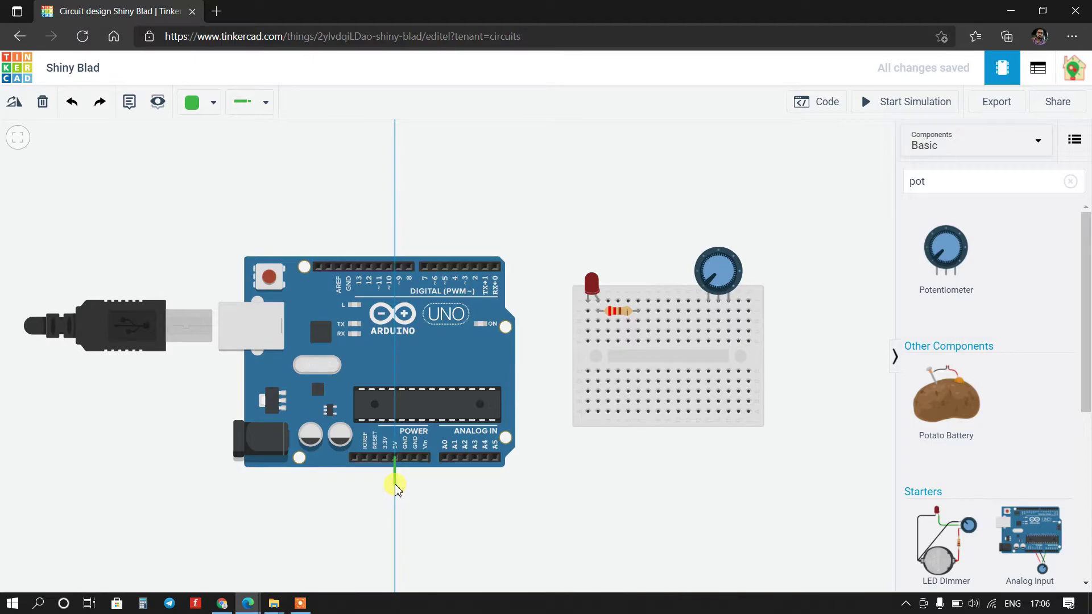
click(396, 485)
click(749, 458)
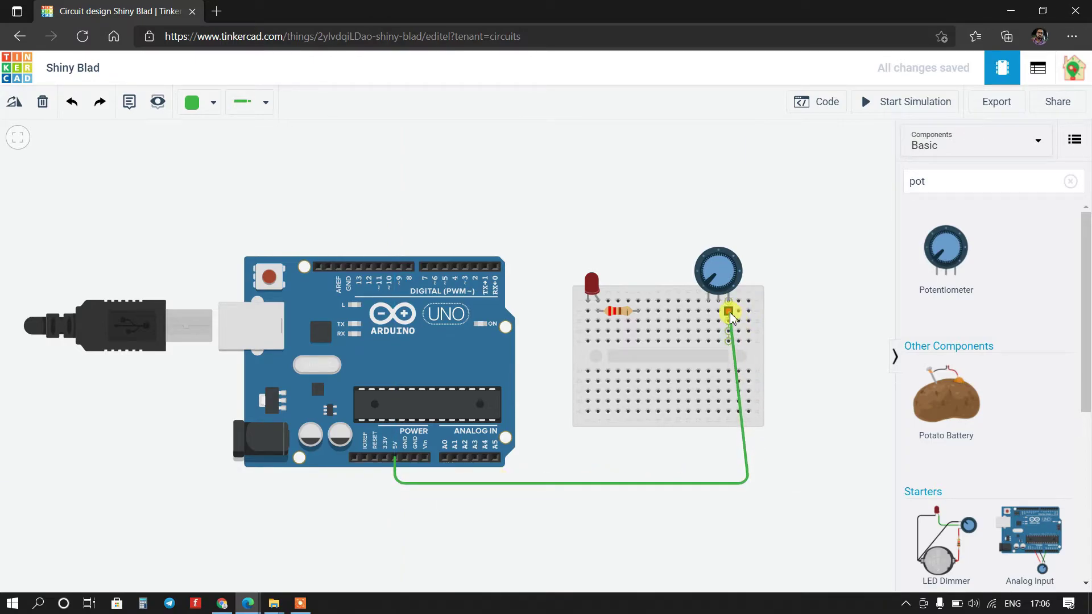
click(728, 341)
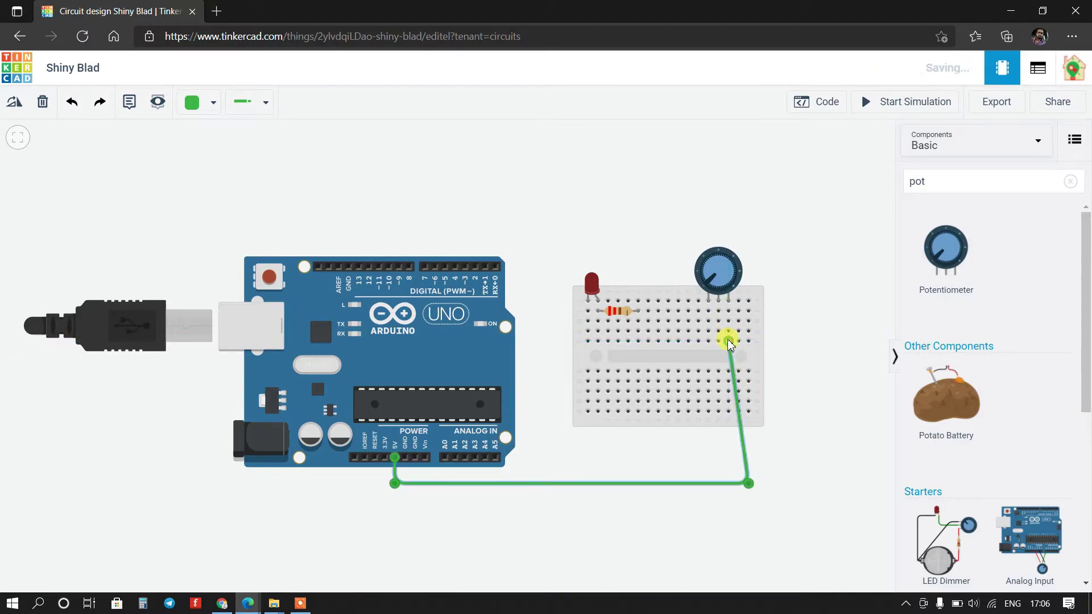
drag(748, 483, 729, 484)
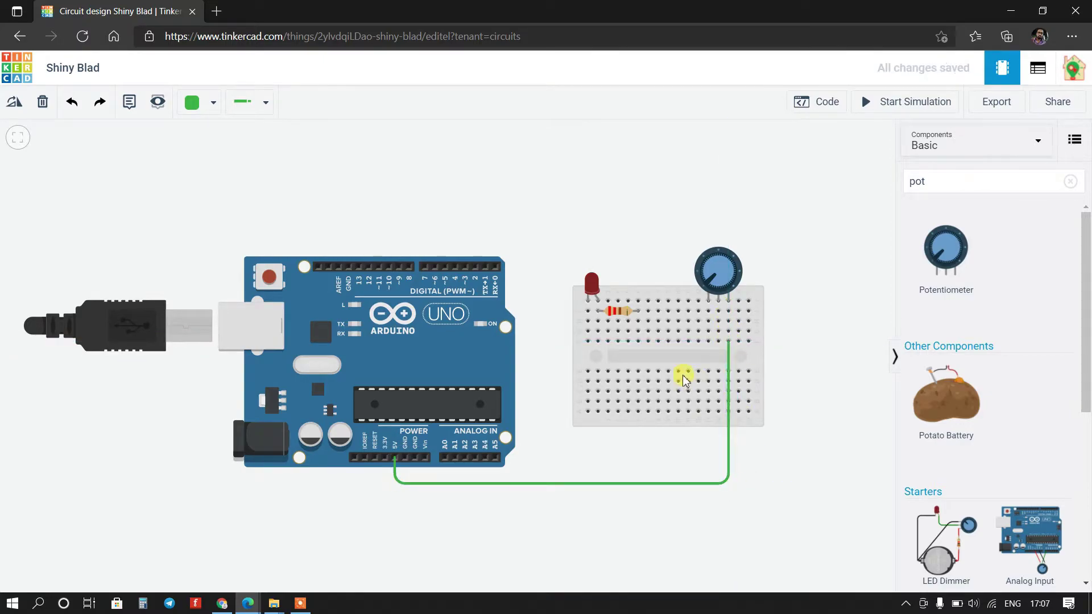
Step: Wire the breadboard column of the potentiometer's middle terminal to the Arduino's A0 pin, routing it squarely below both boards
click(719, 343)
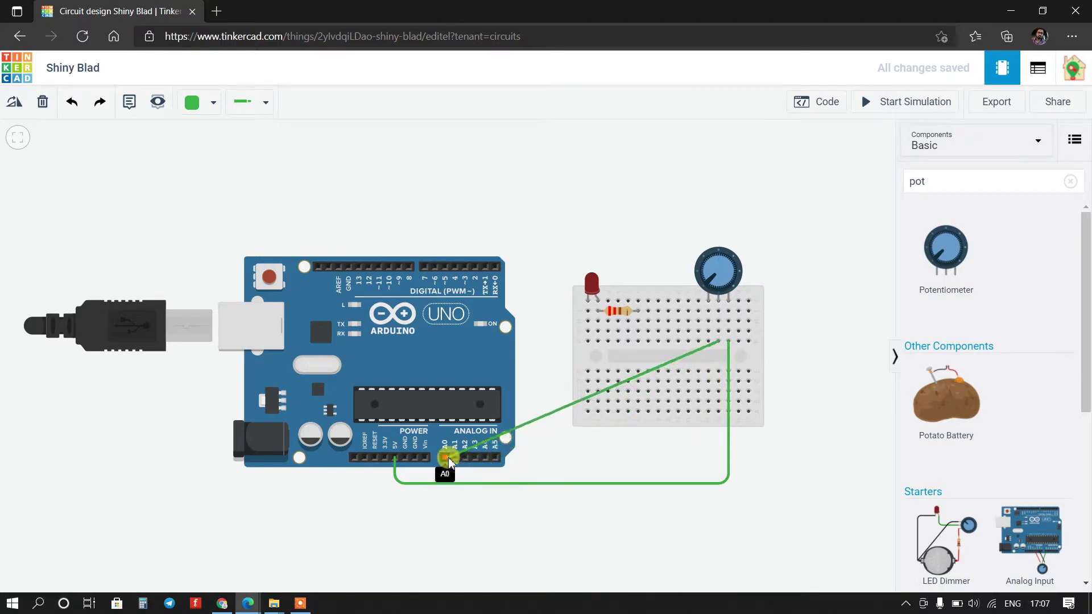
click(718, 470)
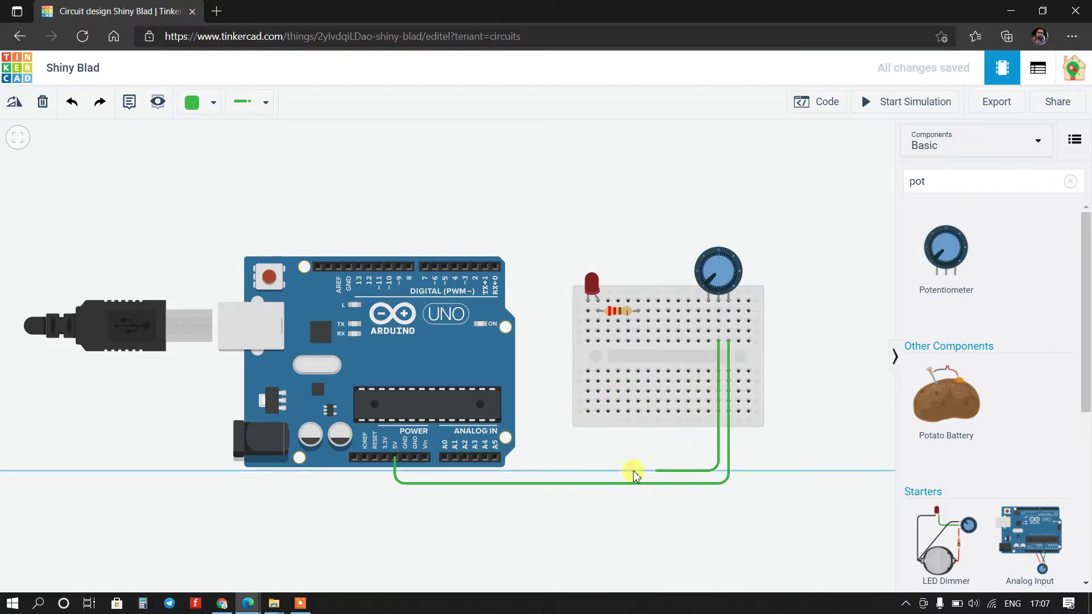
click(444, 471)
click(445, 456)
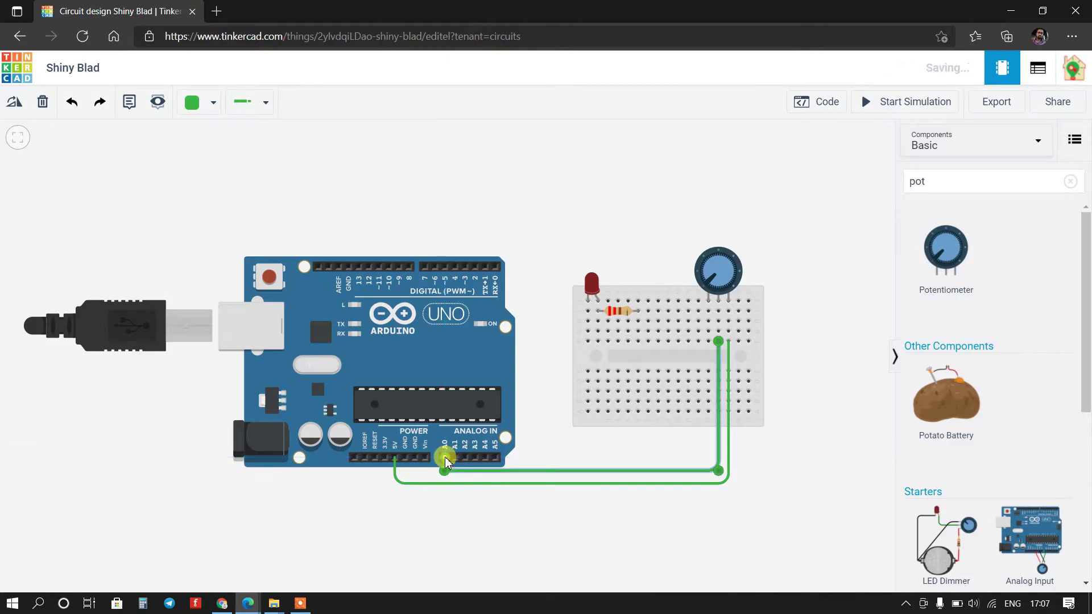
Step: Wire the breadboard column of the potentiometer's left terminal to the Arduino's second GND power pin, routing it below the other wires
click(708, 342)
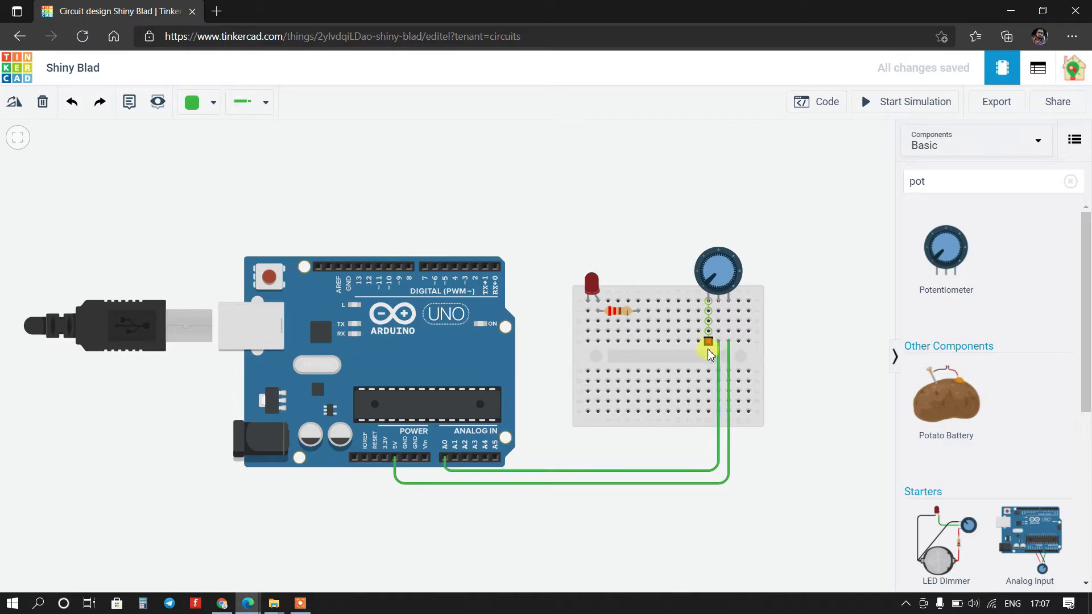
click(708, 496)
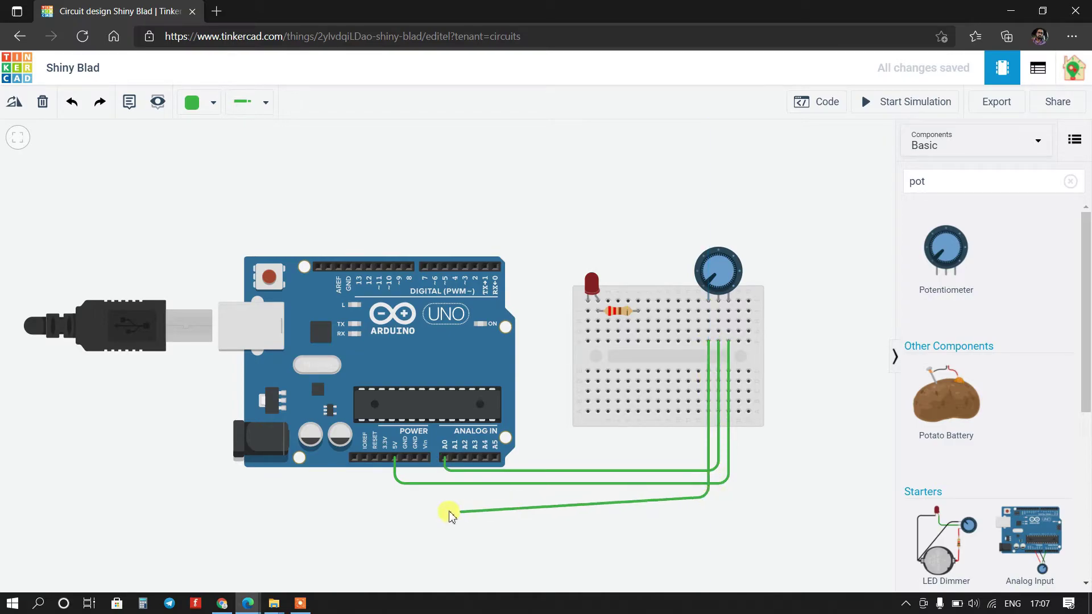
click(415, 496)
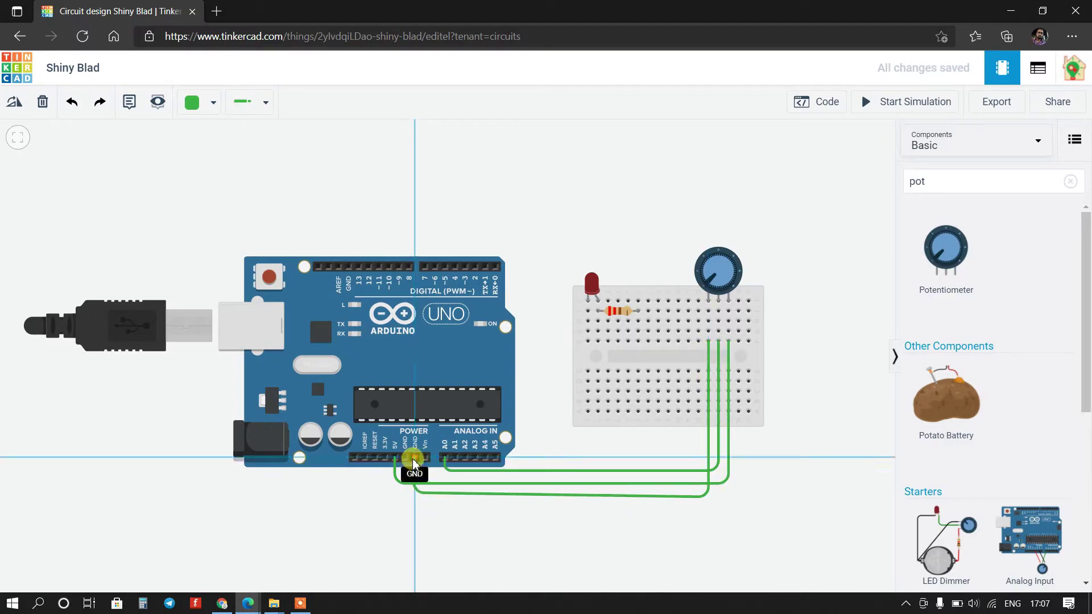
click(415, 458)
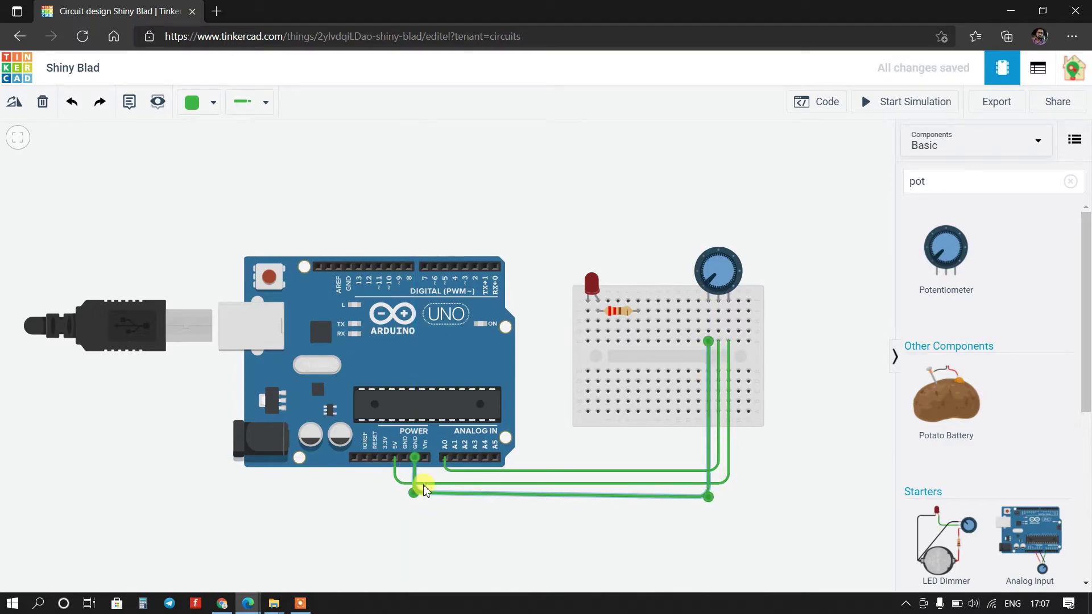
click(528, 545)
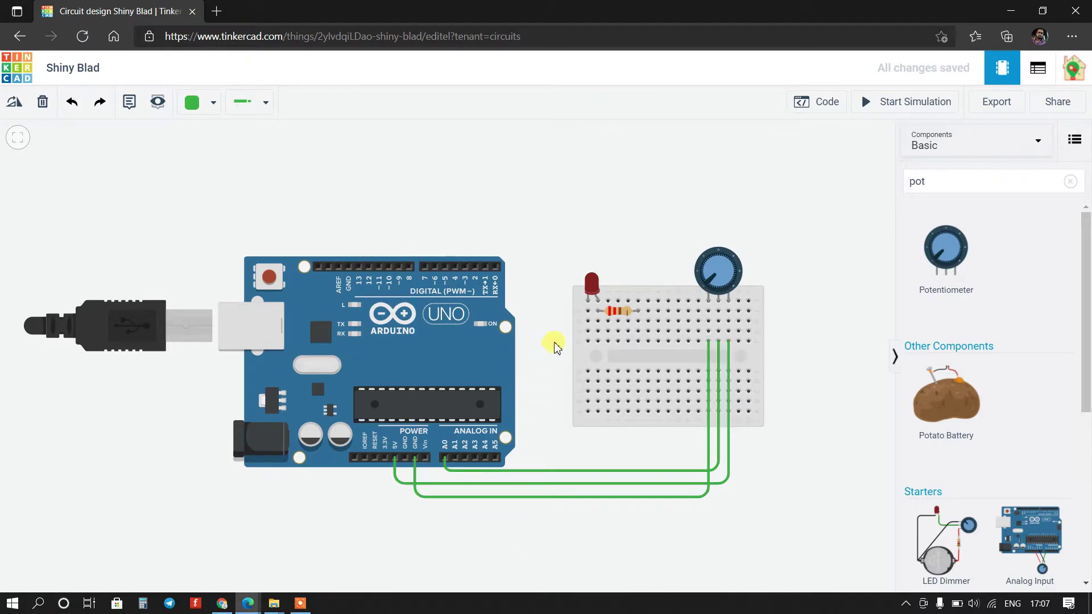
Step: Connect the column of the LED's left leg to the column of the potentiometer's left terminal with a straight horizontal jumper wire
click(588, 342)
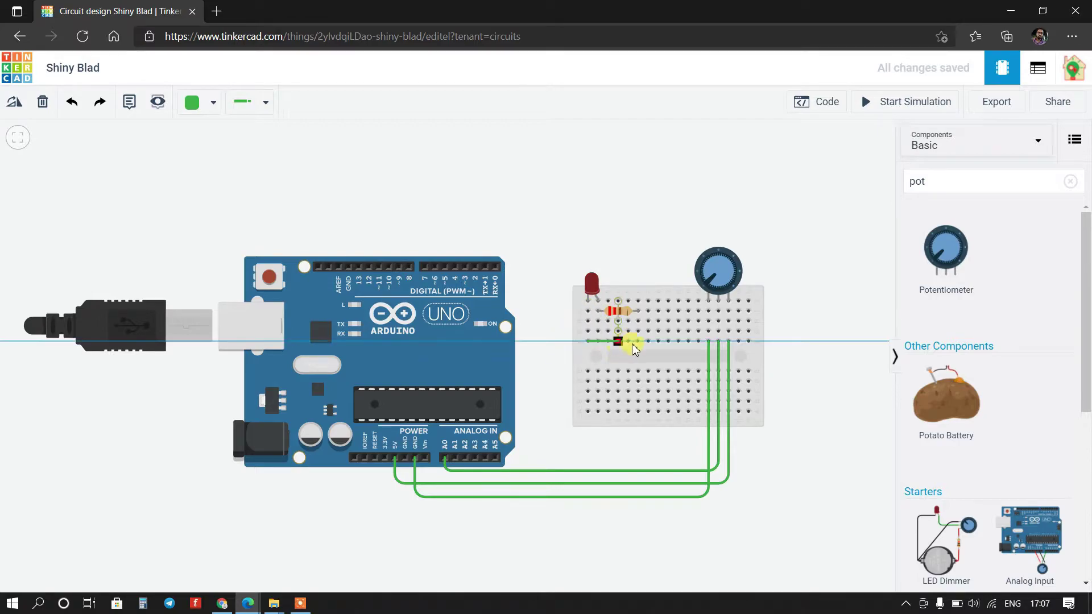
click(708, 333)
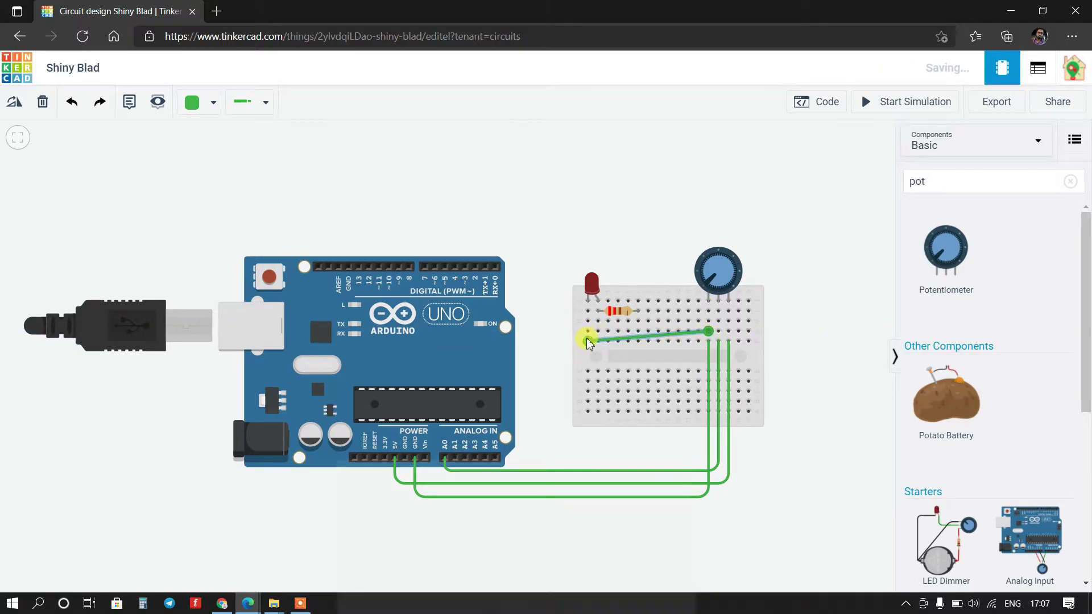
drag(587, 340, 587, 331)
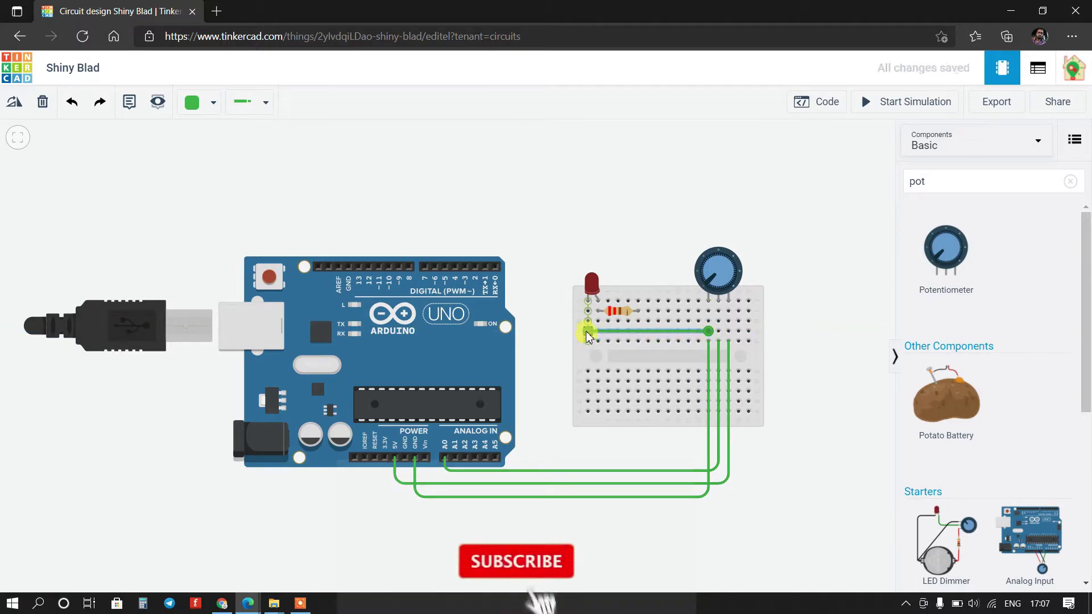
click(636, 362)
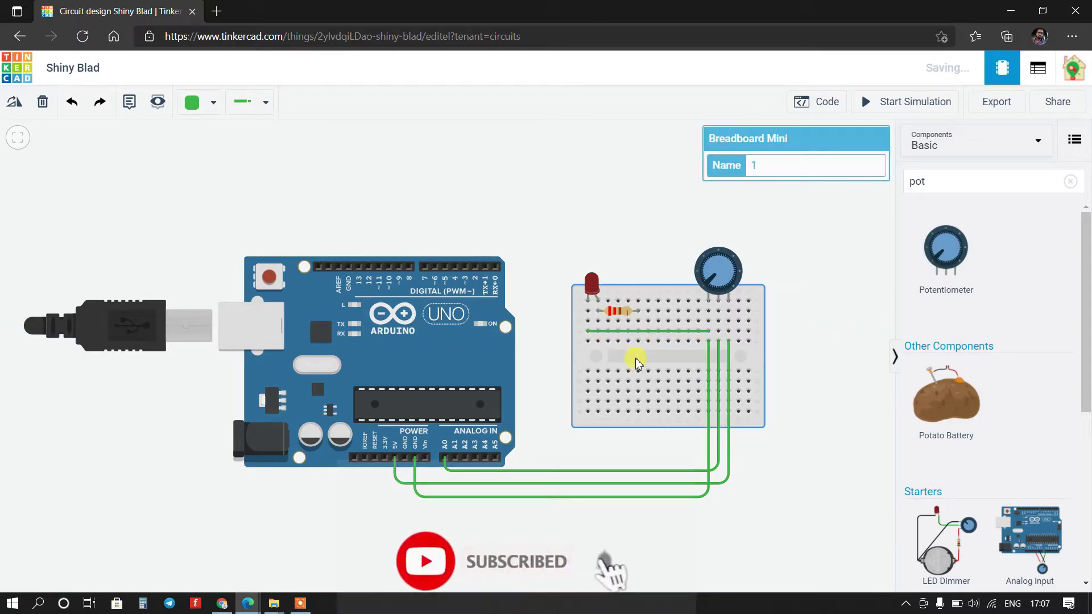
Step: Wire the Arduino's digital pin 13 to the breadboard column of the resistor's right end, routing it above both boards
click(359, 266)
click(359, 266)
click(360, 242)
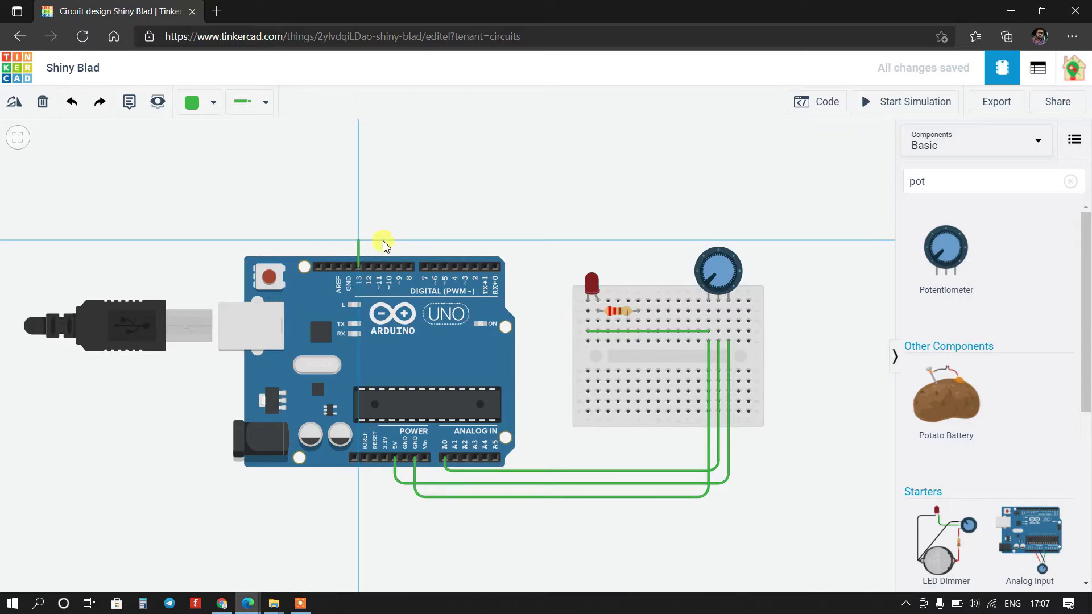
click(639, 301)
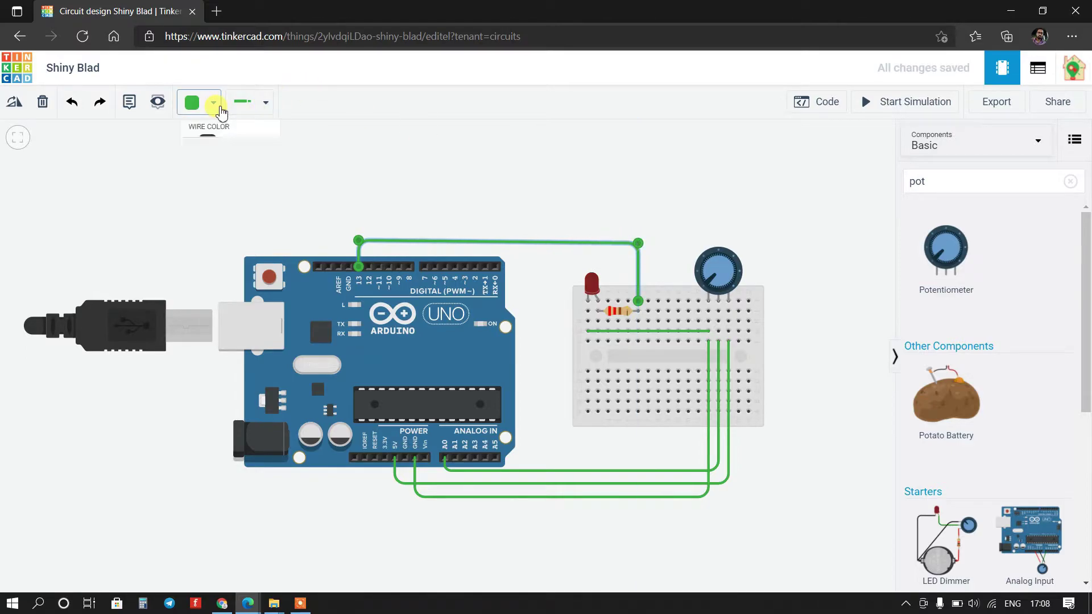
Step: Color the wire from pin 13 to the resistor orange
click(213, 104)
click(221, 176)
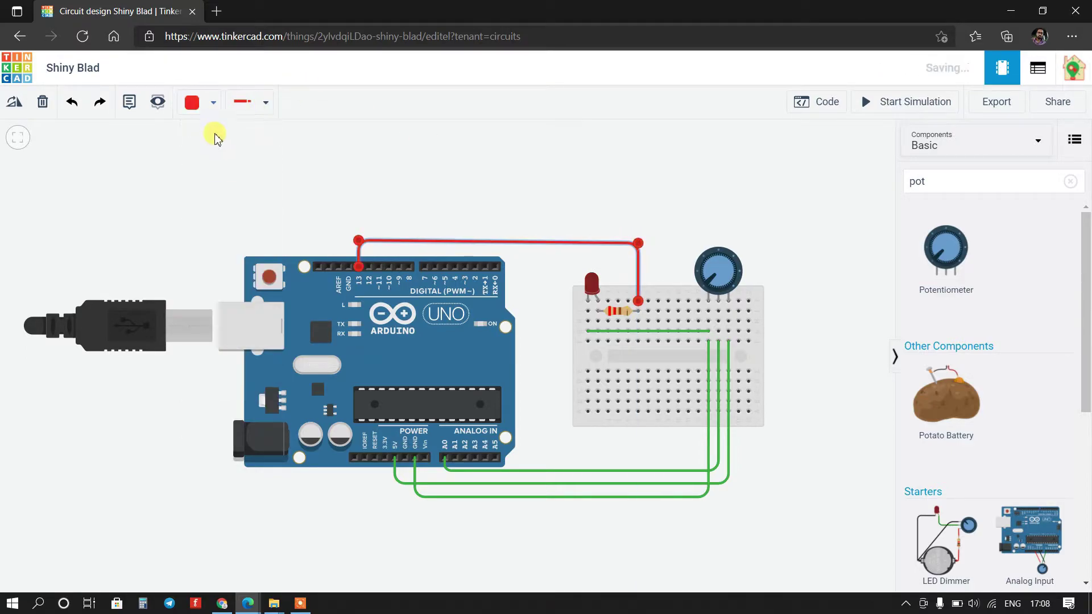
click(213, 106)
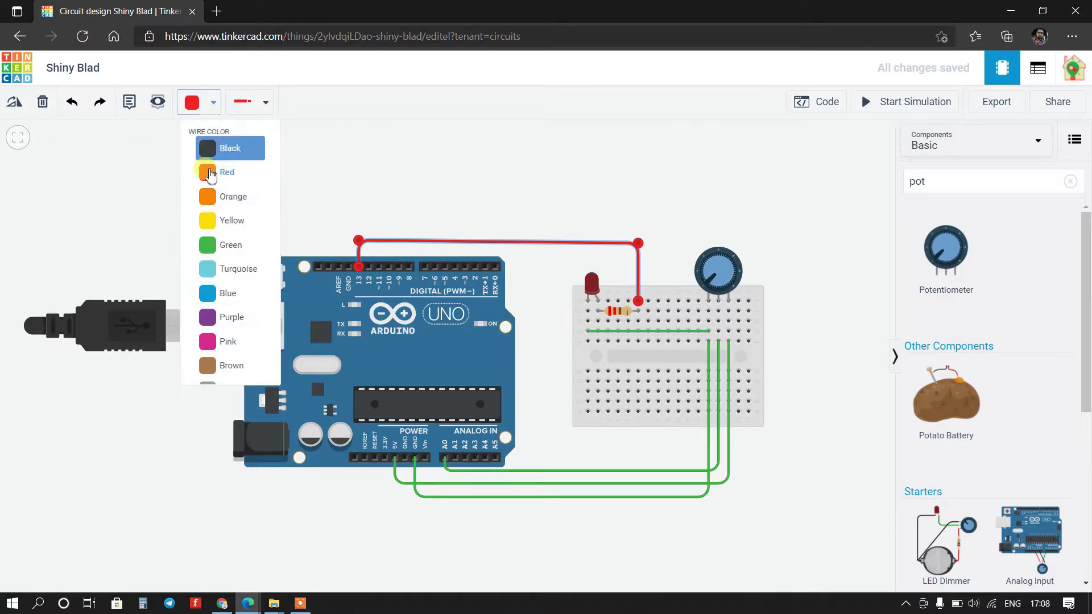
click(211, 203)
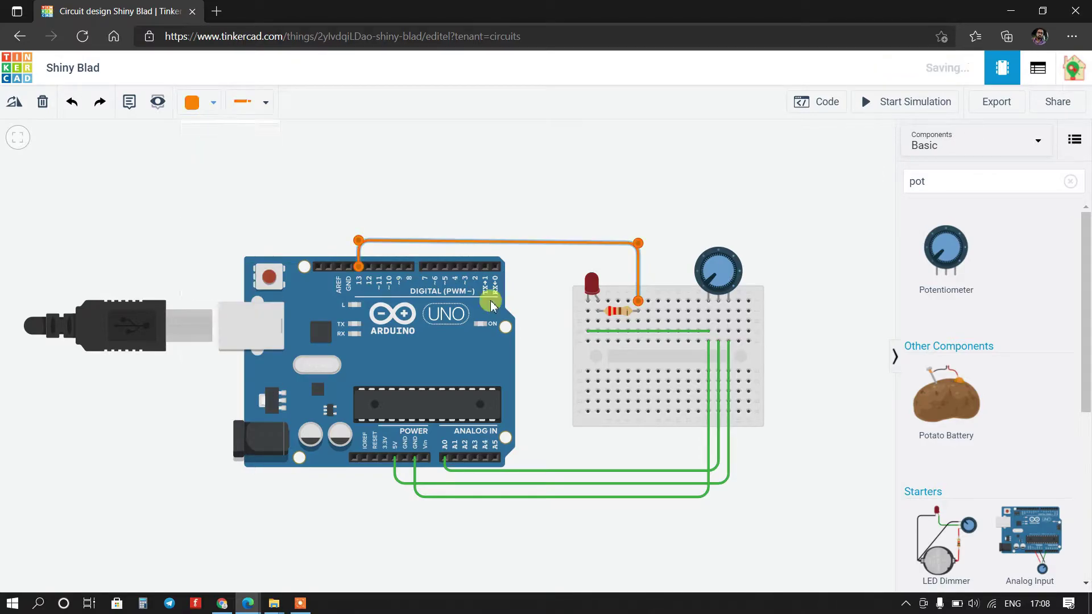
Step: Color the horizontal jumper between the LED and the potentiometer black and the A0 wire pink
click(596, 332)
click(192, 104)
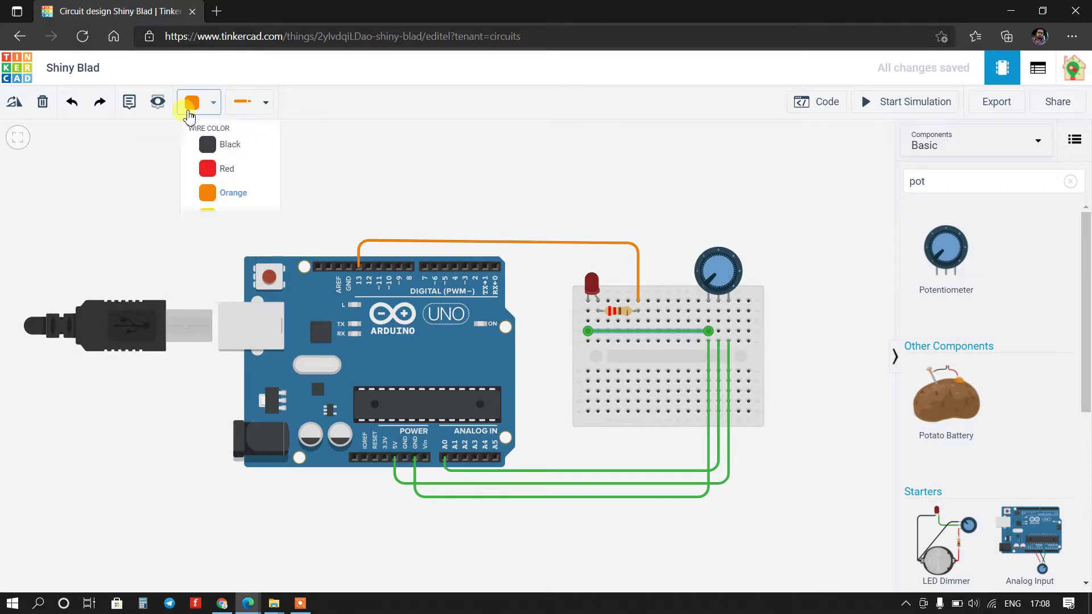
click(206, 149)
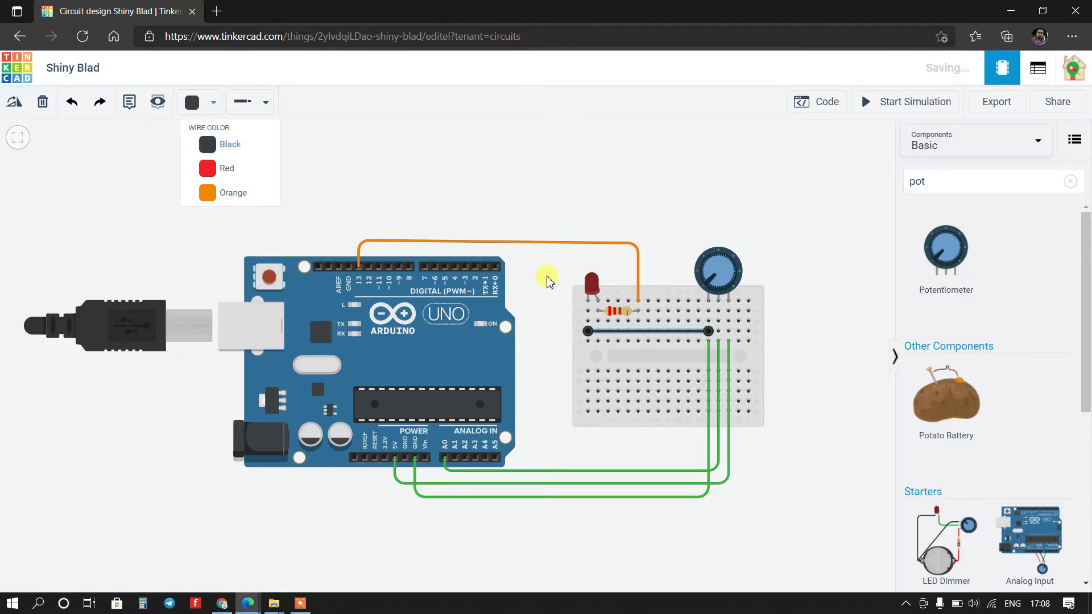
click(719, 359)
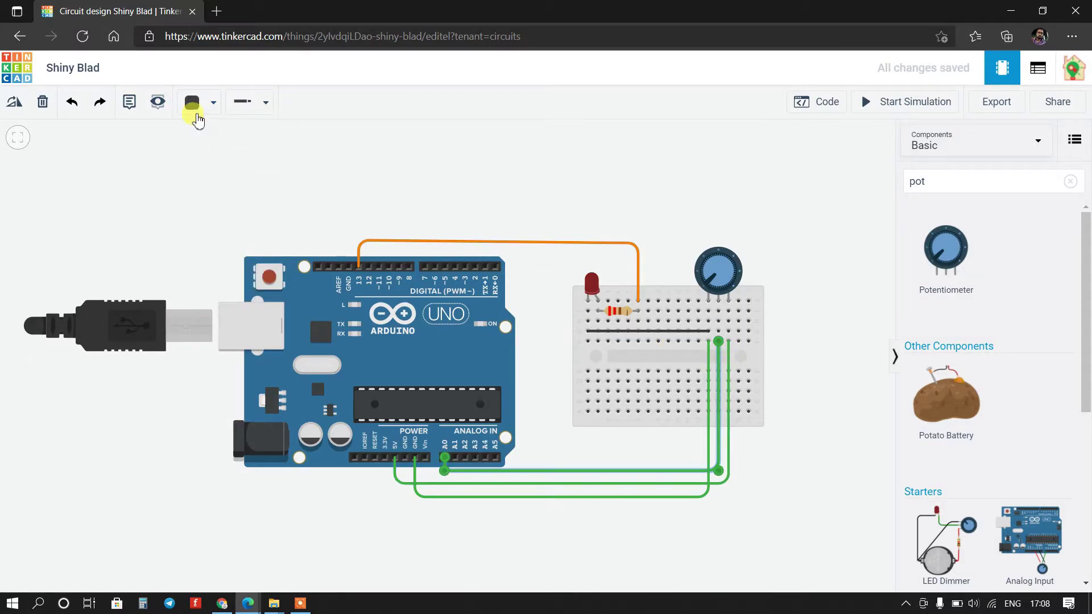
click(208, 106)
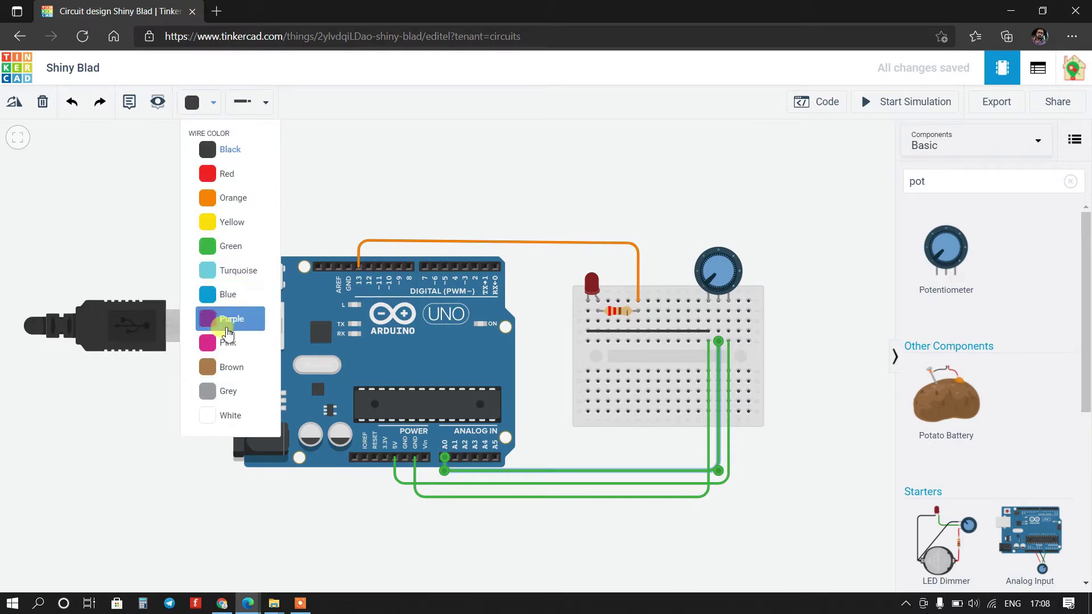
click(229, 342)
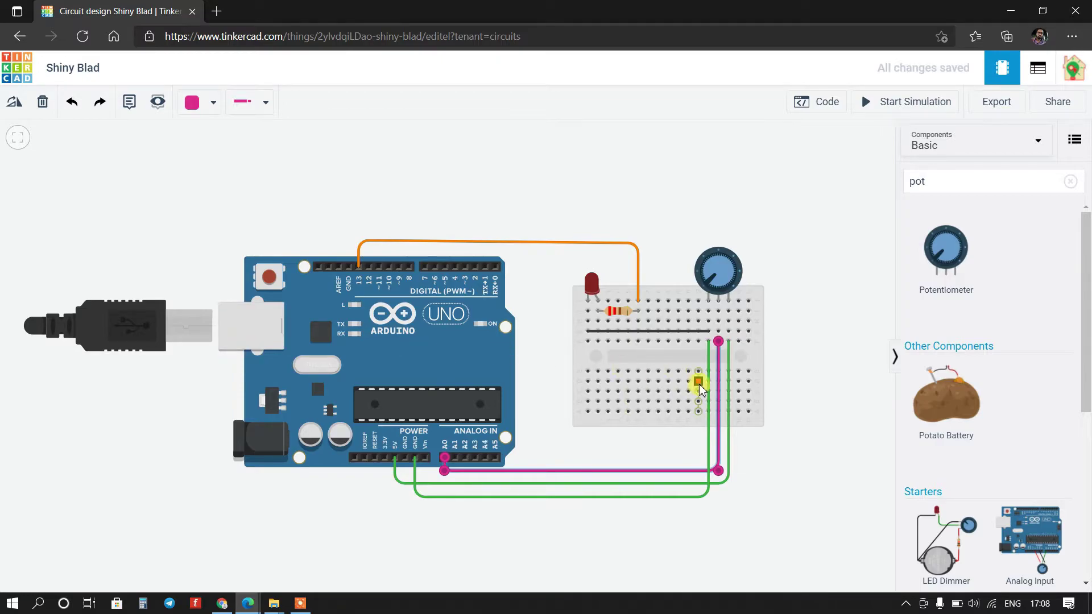
Step: Color the potentiometer's 5V wire red and its GND wire black
click(728, 380)
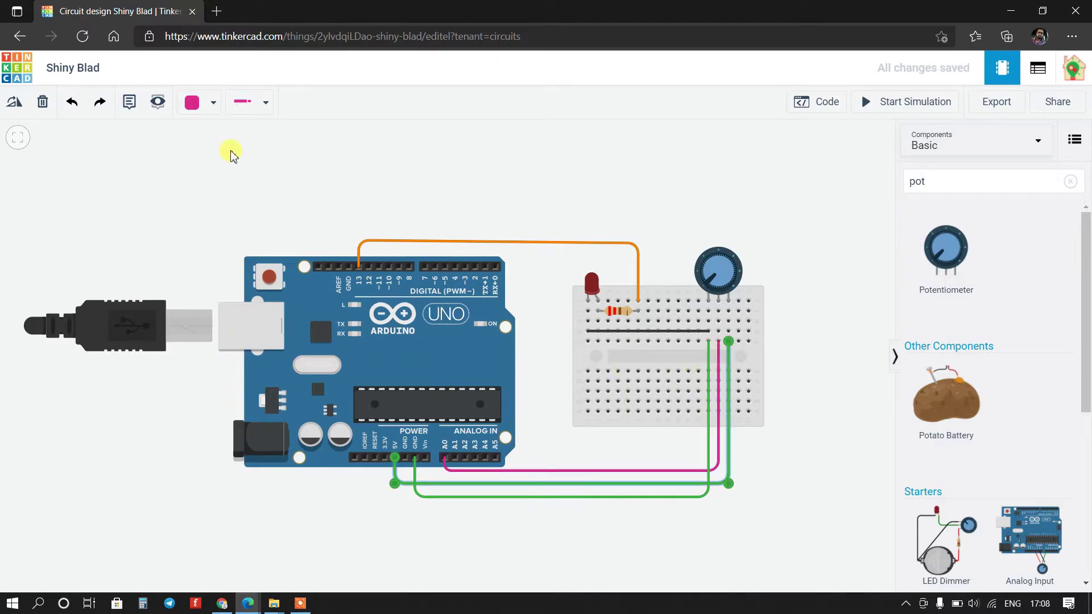
click(194, 103)
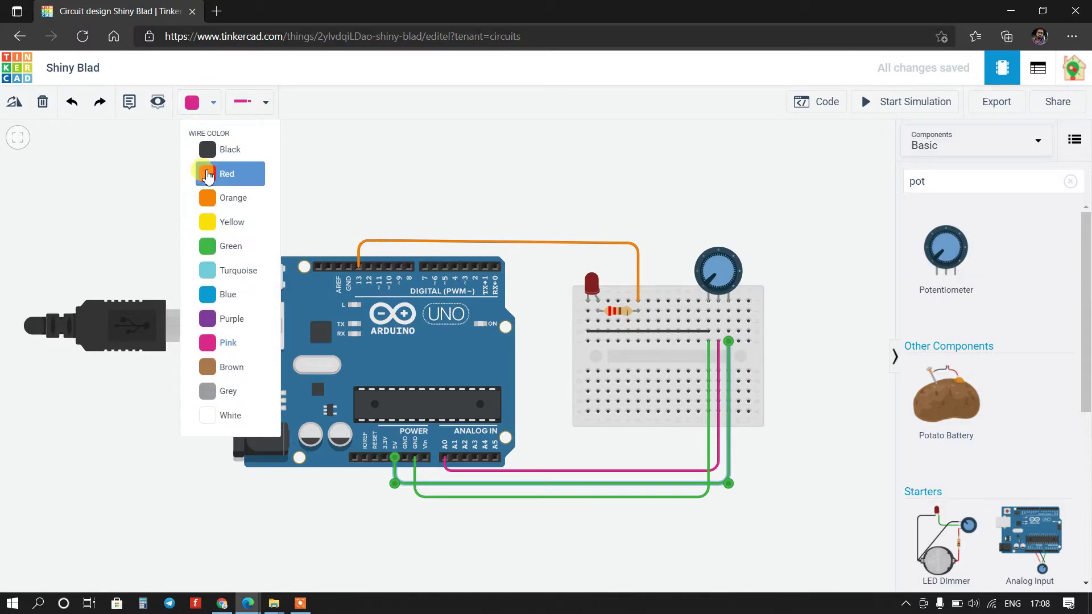
click(207, 175)
click(708, 380)
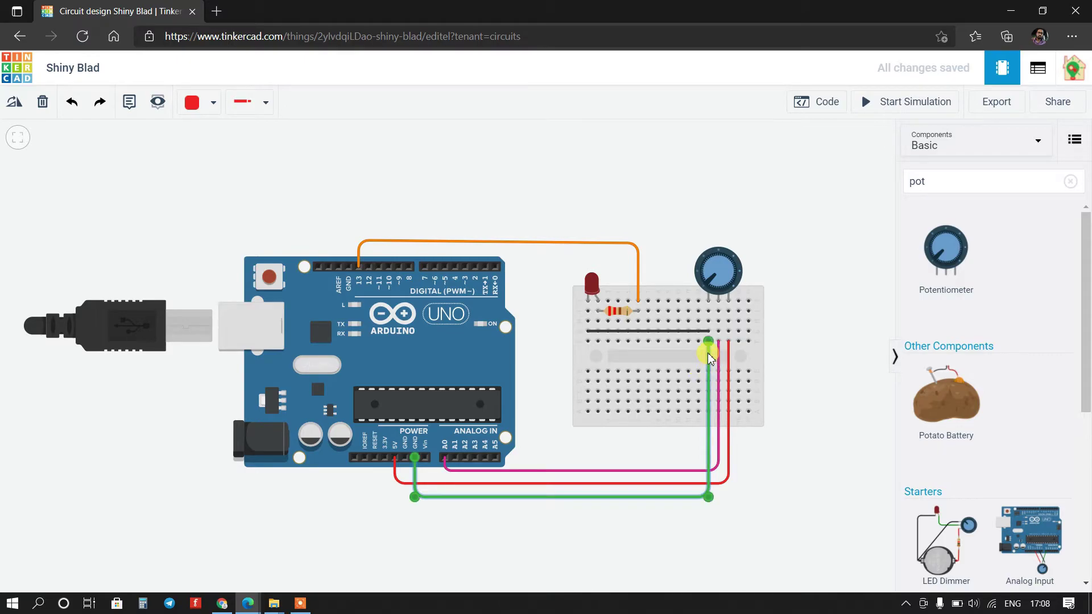
click(191, 103)
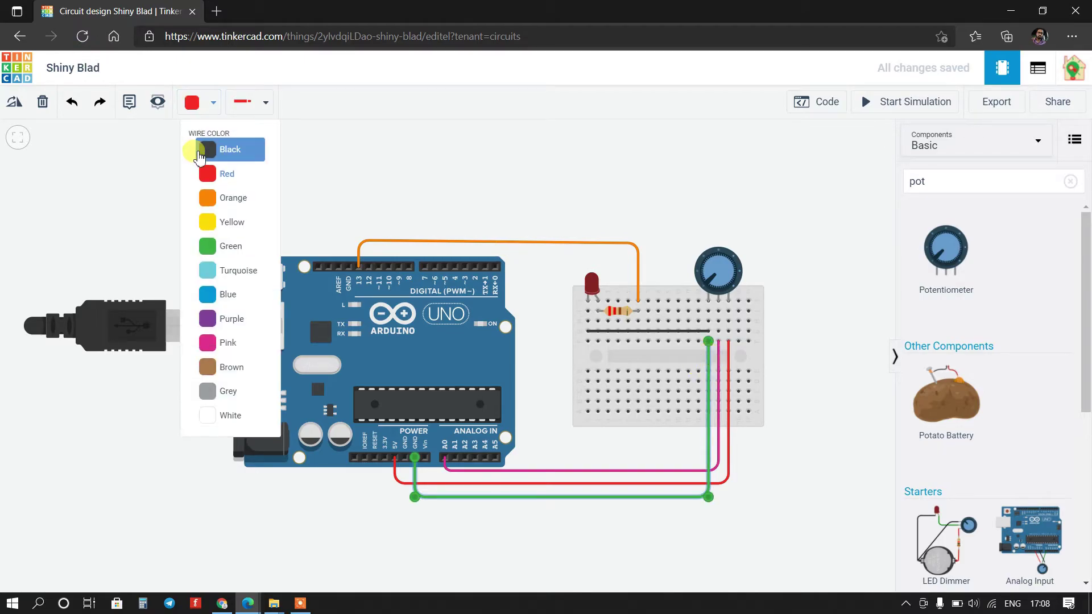
click(199, 155)
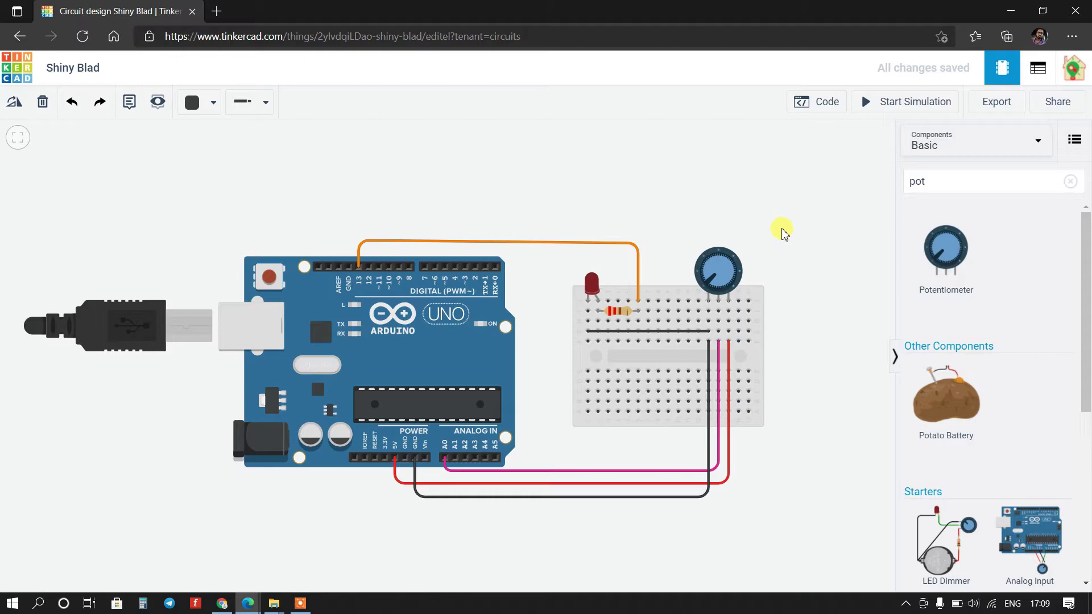
Step: Open the Arduino's code editor and switch it from Blocks to Text, accepting the loss of the blocks
click(818, 108)
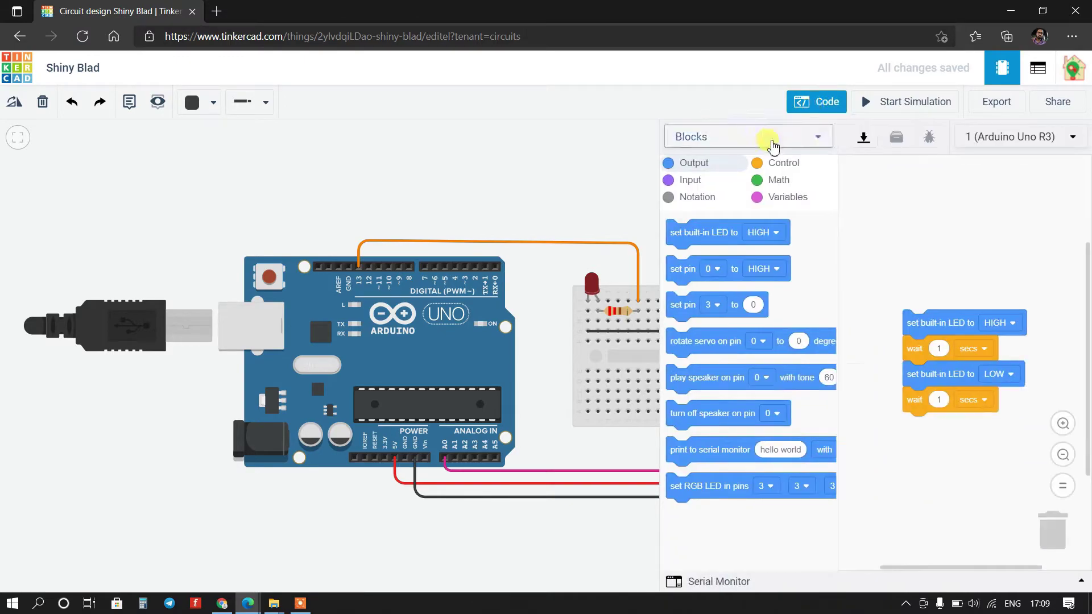
click(773, 145)
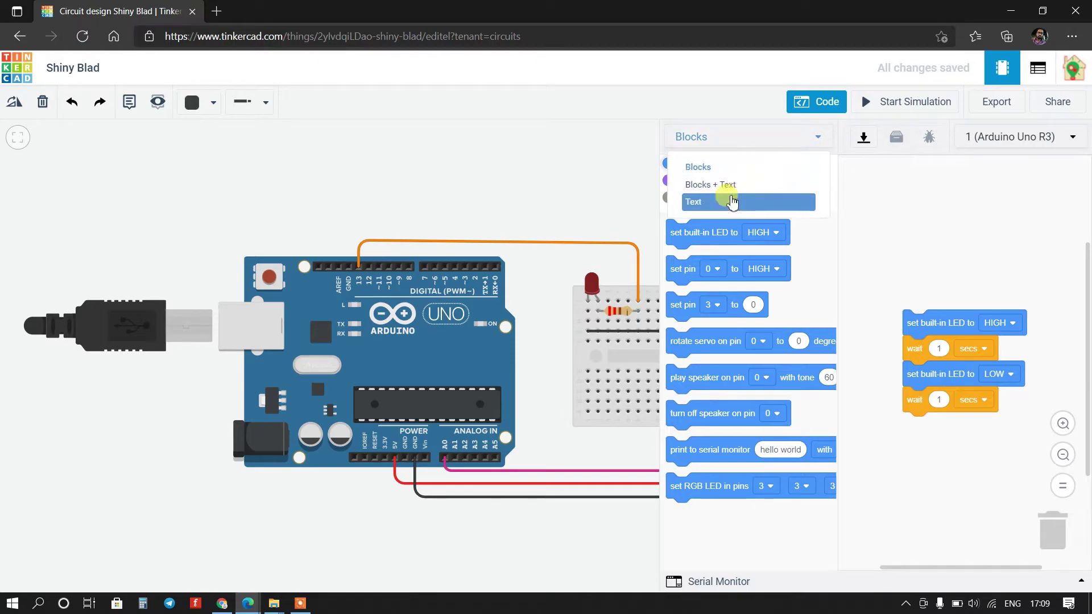
click(729, 203)
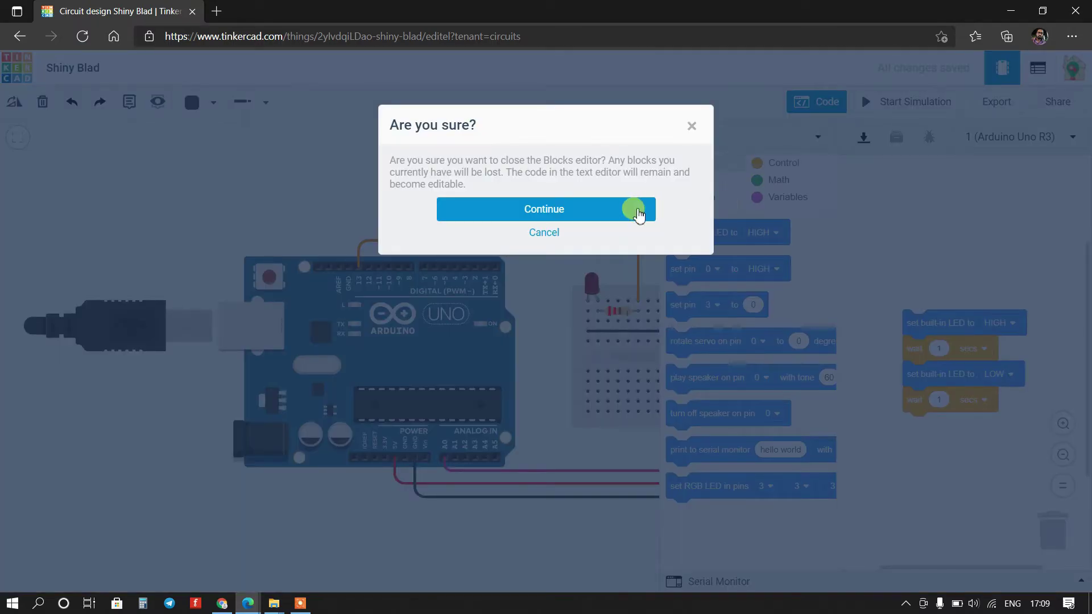
click(636, 208)
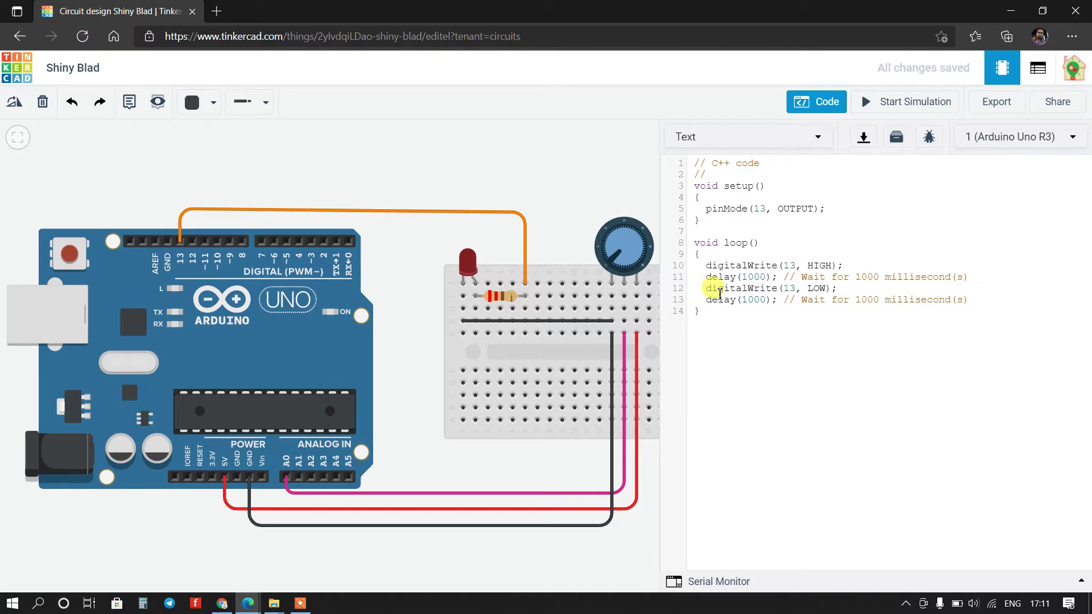
Step: Run the simulation to watch the LED under the default blink code, and stop it
click(865, 104)
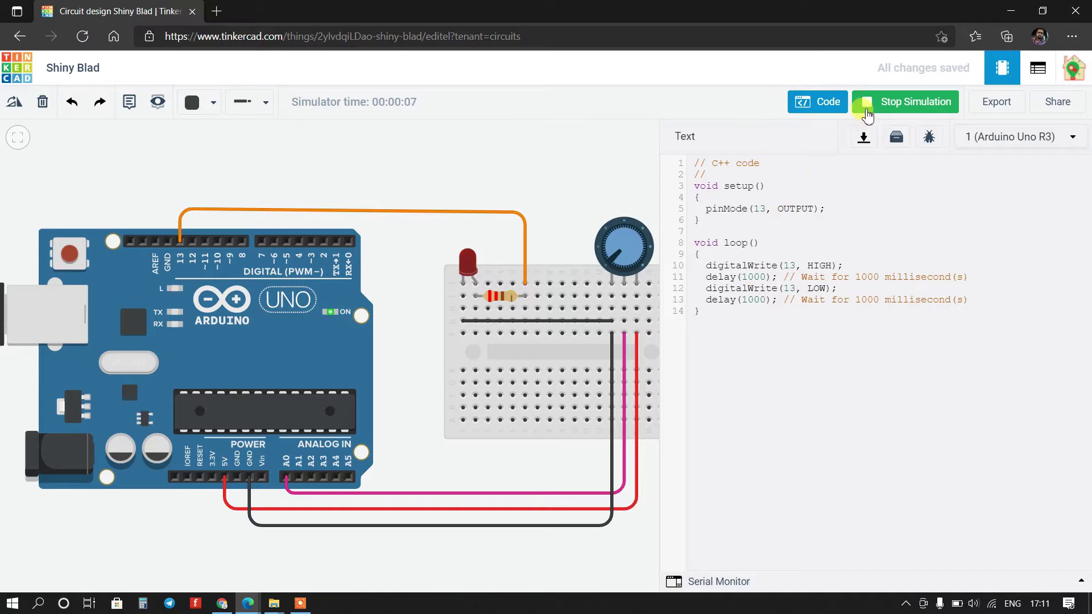
click(865, 110)
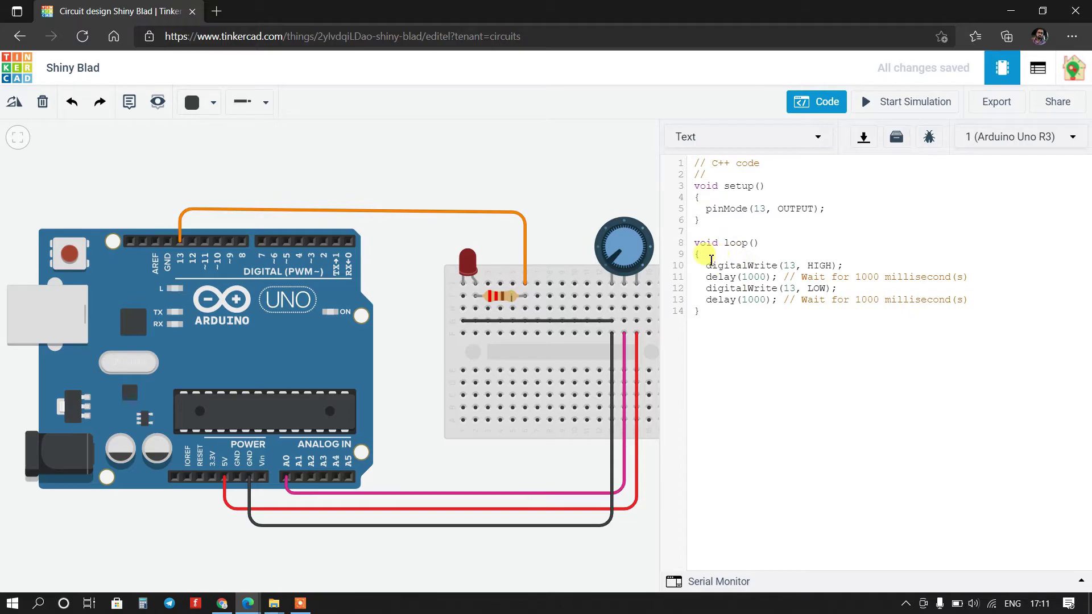
Step: Add the line int PotVal = analogRead(A0); at the start of loop() to store the potentiometer reading
click(711, 260)
key(Return)
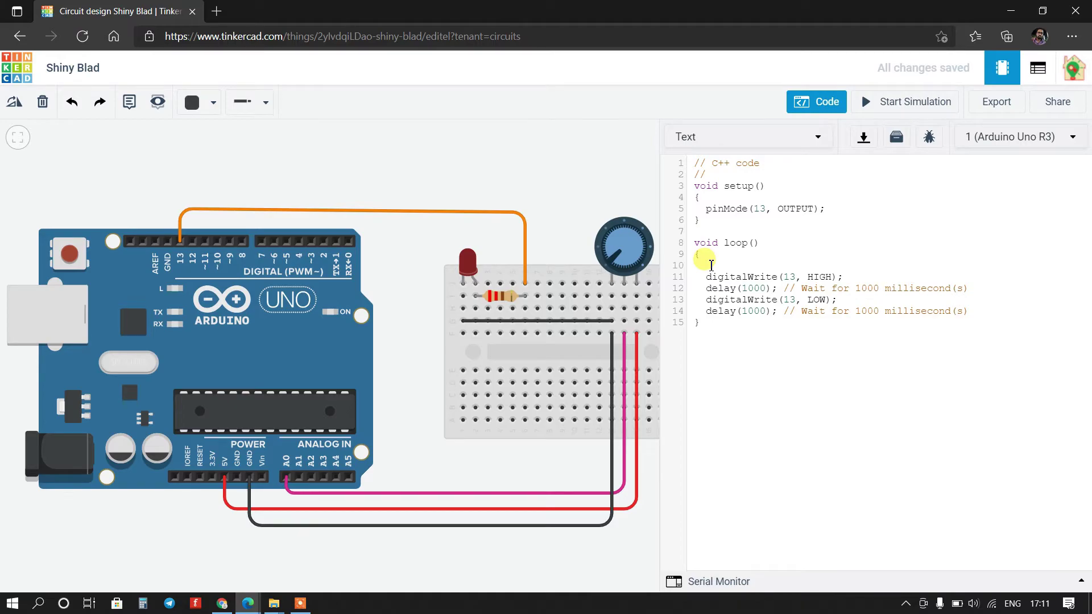
text(analog)
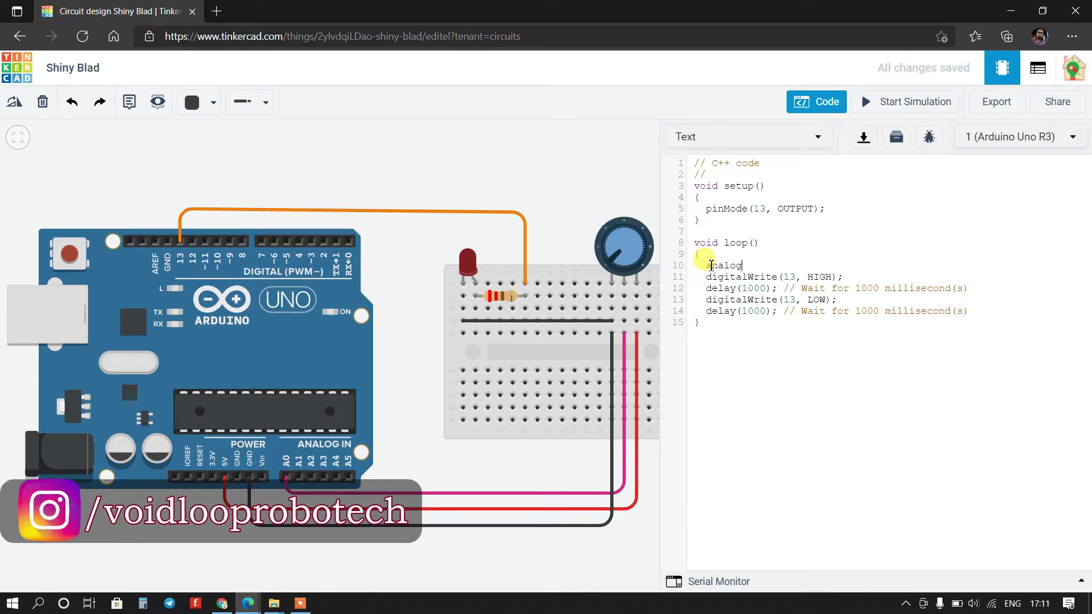
text(Read()
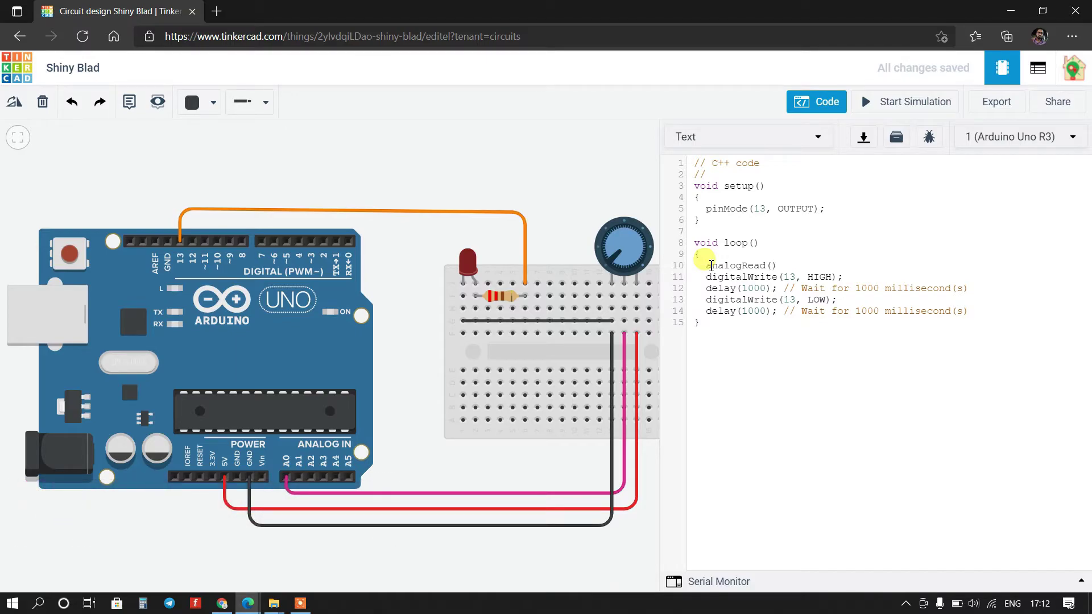
text(A0)
text(int )
text(PotVal)
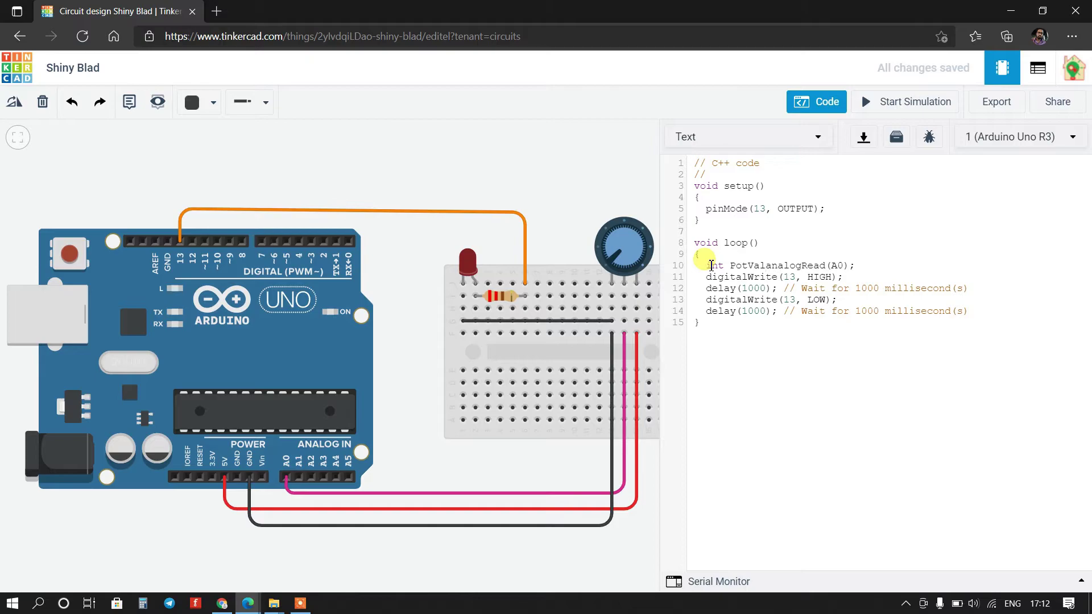
text( =)
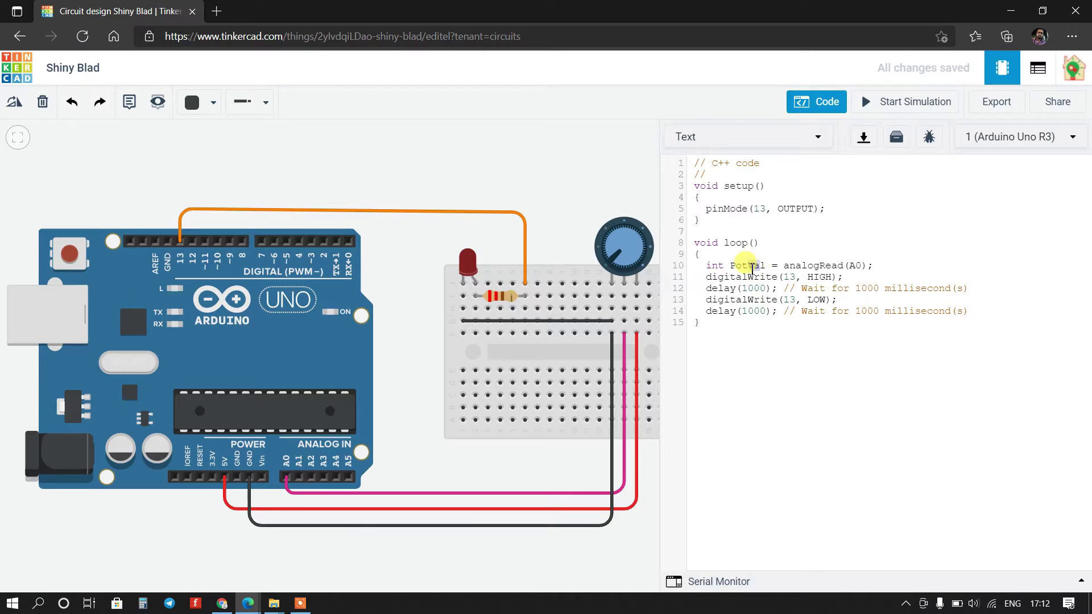
Step: Replace the 1000 in both delay() calls of loop() with the variable PotVal
drag(764, 265, 742, 288)
key(ctrl+c)
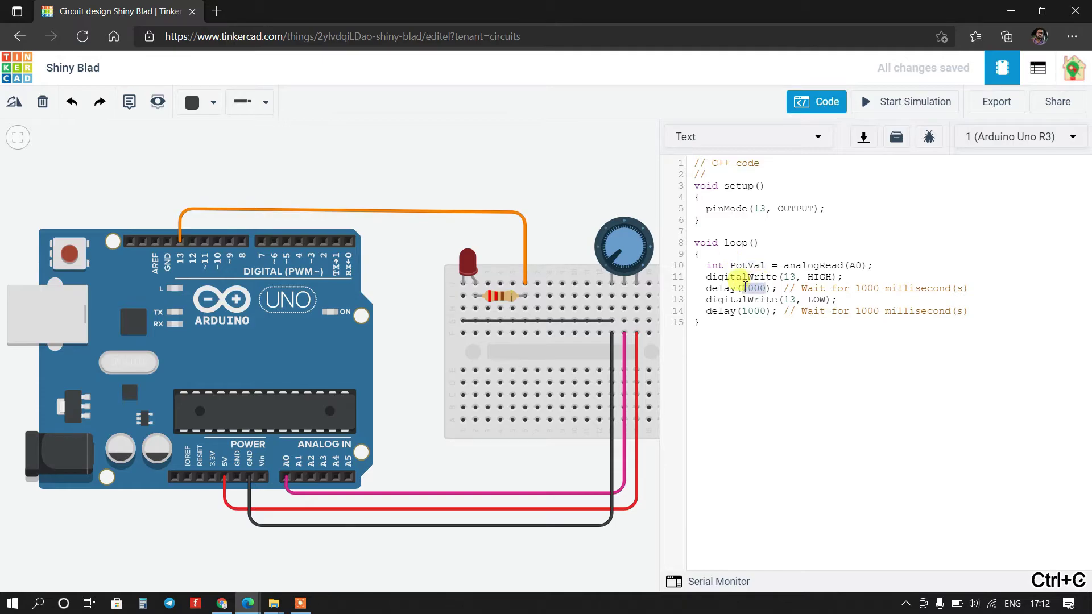
key(ctrl+v)
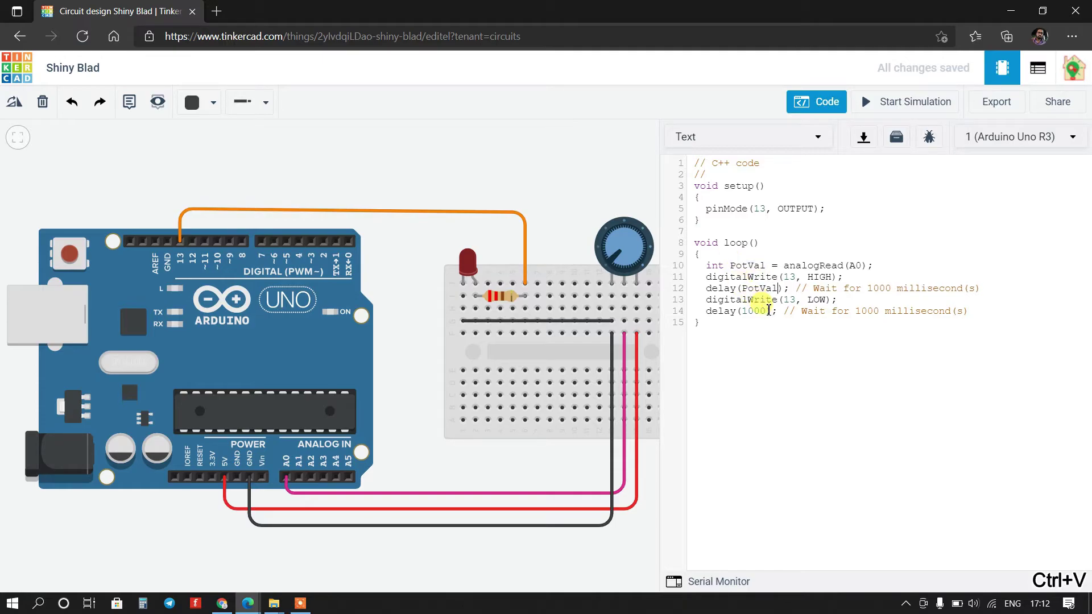
drag(767, 311, 744, 313)
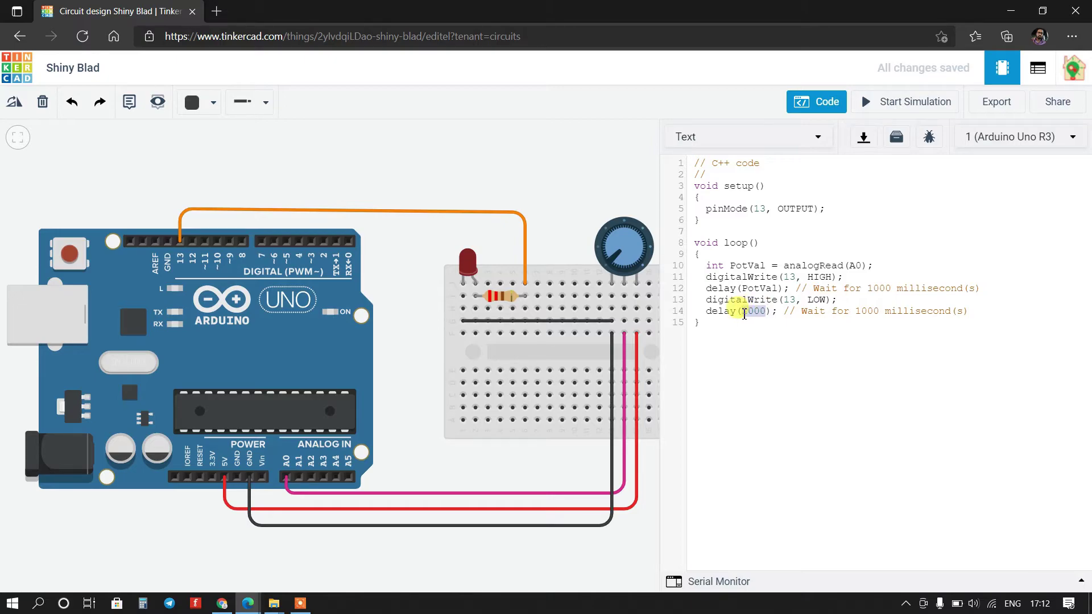
key(ctrl+v)
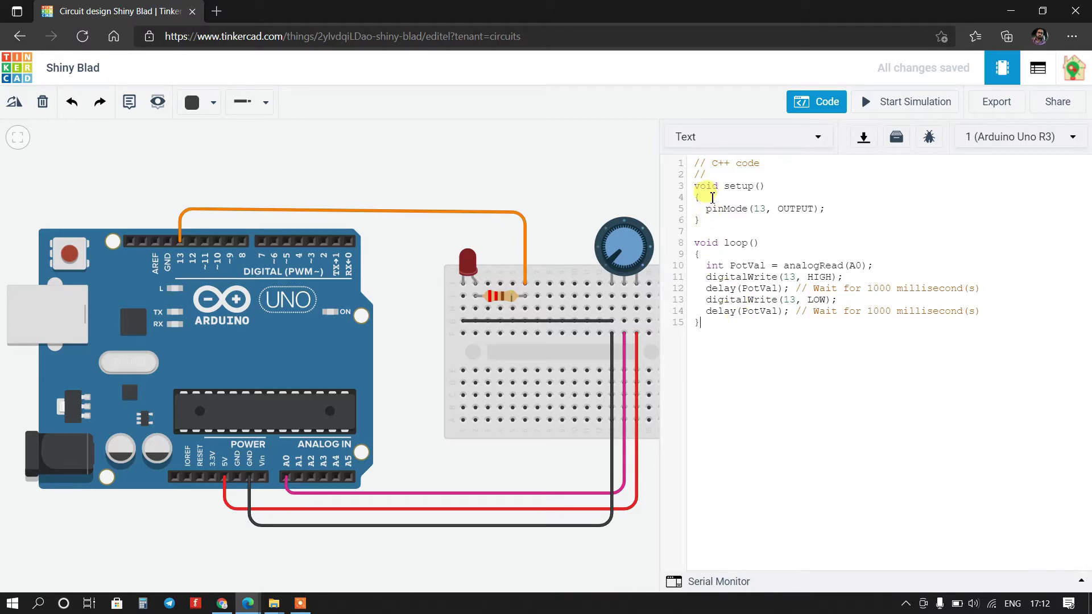
Step: Add the line Serial.println(PotVal); below the analogRead line in loop()
key(Return)
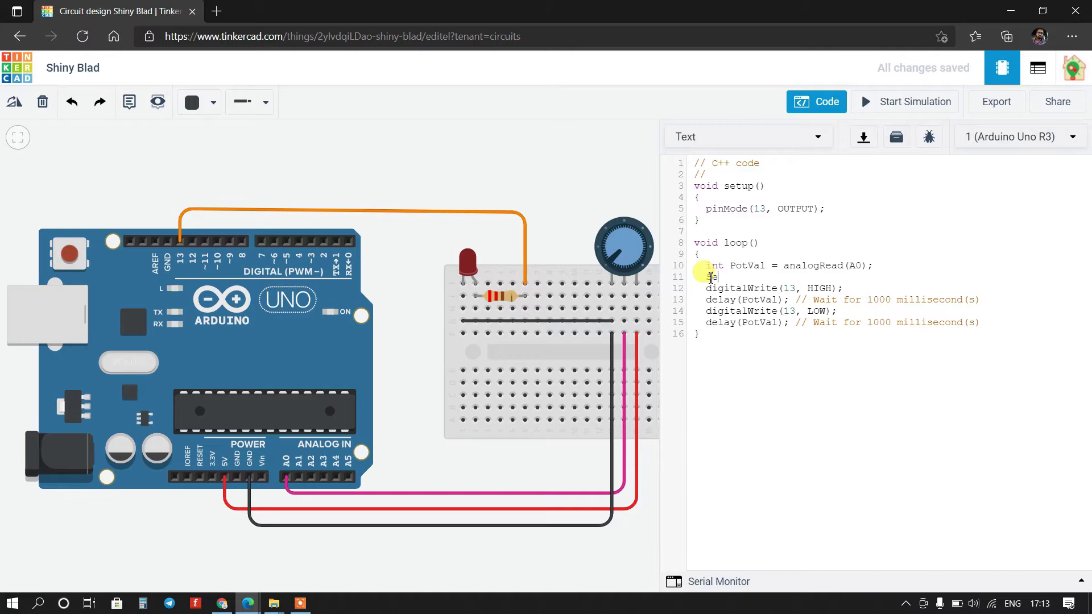
text(Serial.println()
drag(733, 266, 768, 265)
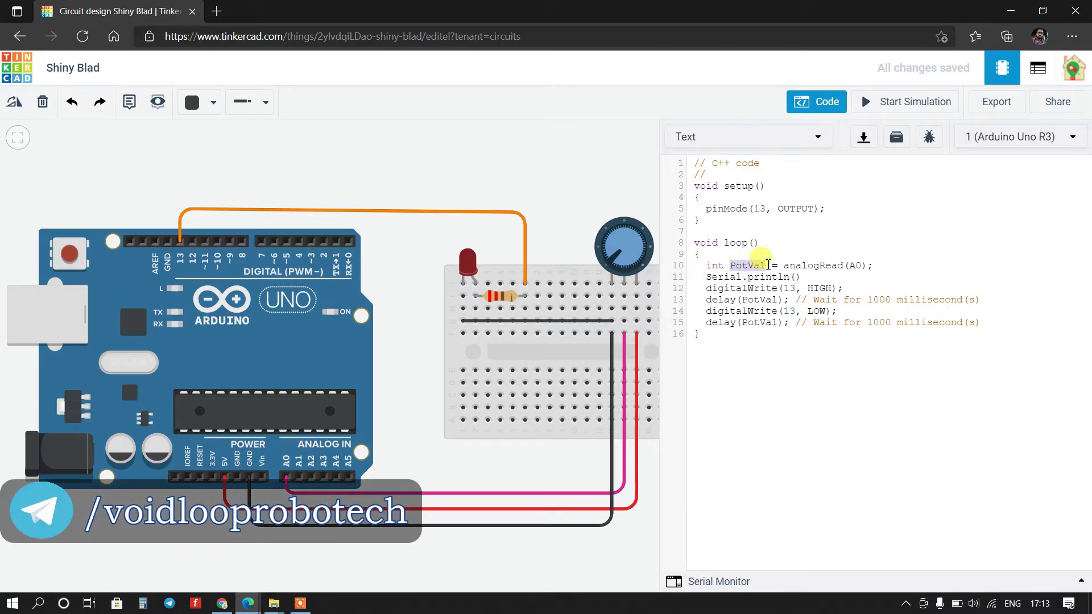
key(ctrl+c)
click(798, 278)
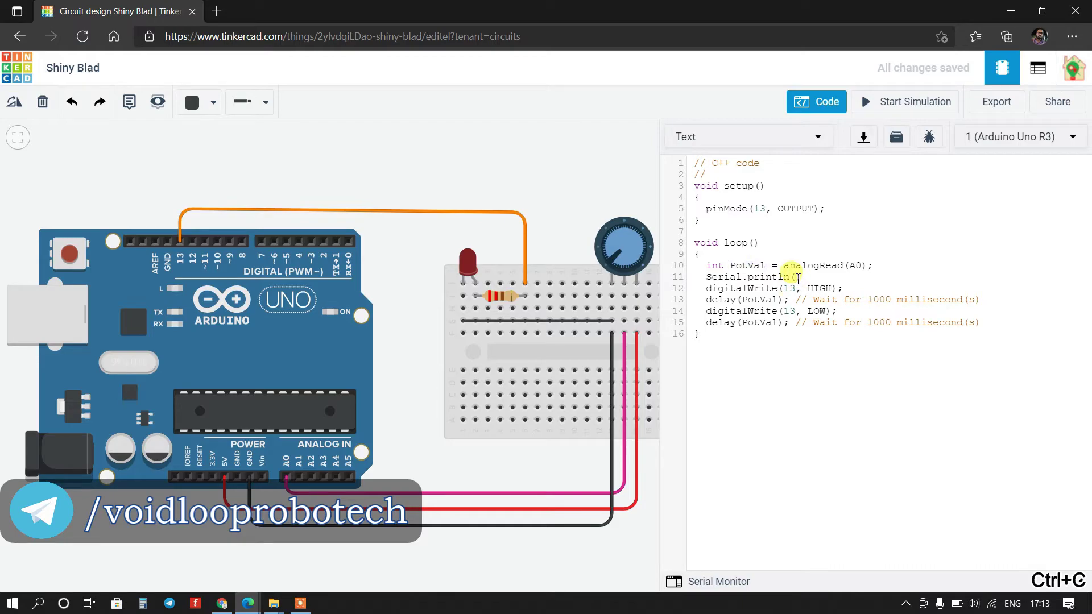
key(ctrl+v)
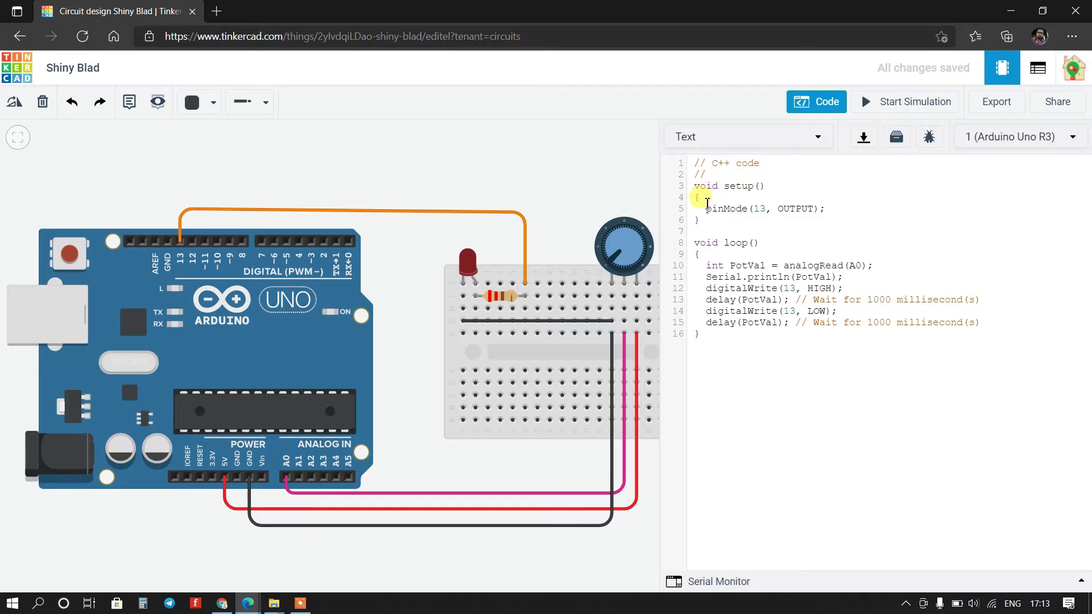
Step: Add a serial begin statement at 9600 baud as the first line of setup() and try to start the simulation
key(Return)
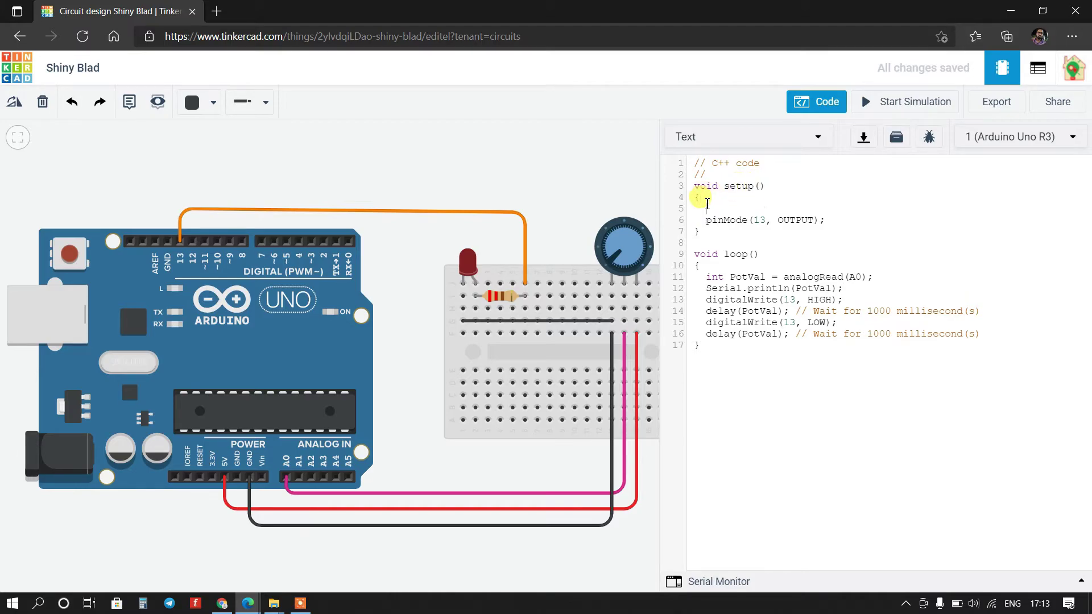
text(Se)
text(rial)
text(.begin)
text((9600);)
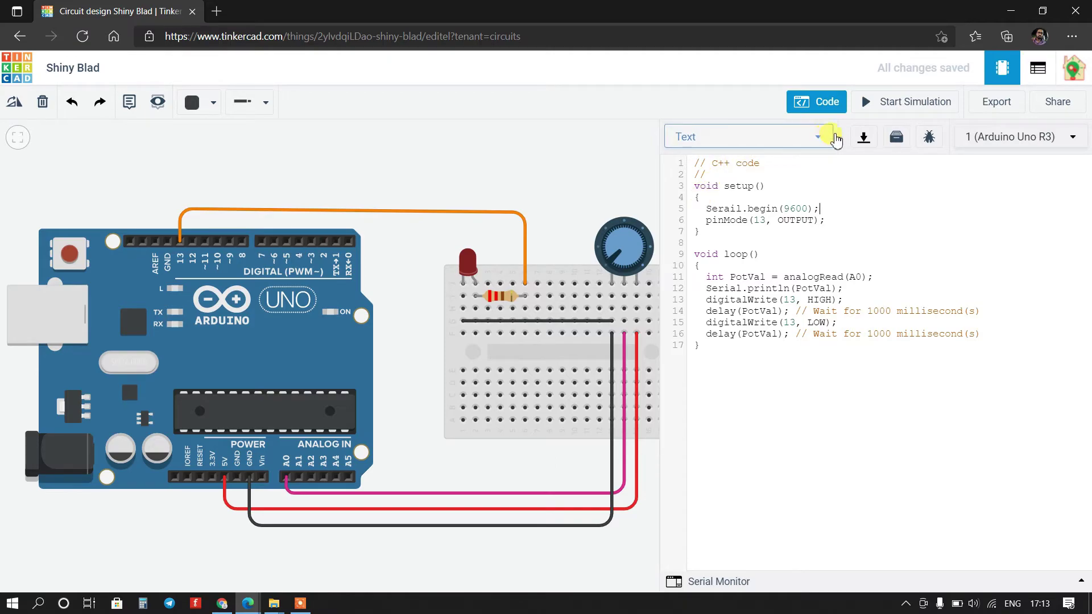
click(861, 113)
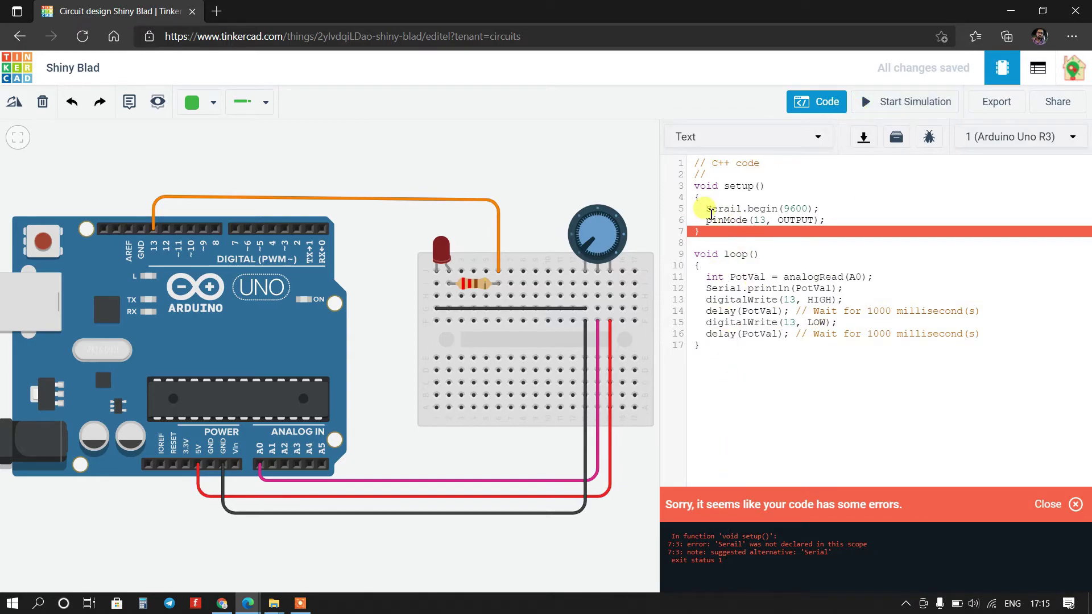
Step: Dismiss the code error report and correct the misspelled Serail to Serial in the setup() line
drag(707, 210, 741, 211)
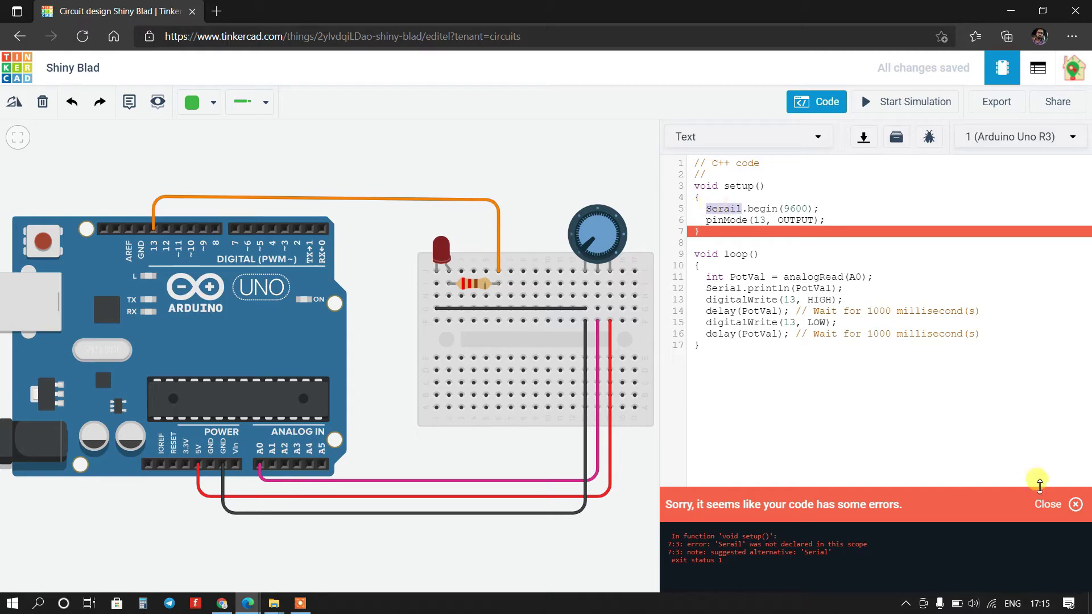
click(1053, 506)
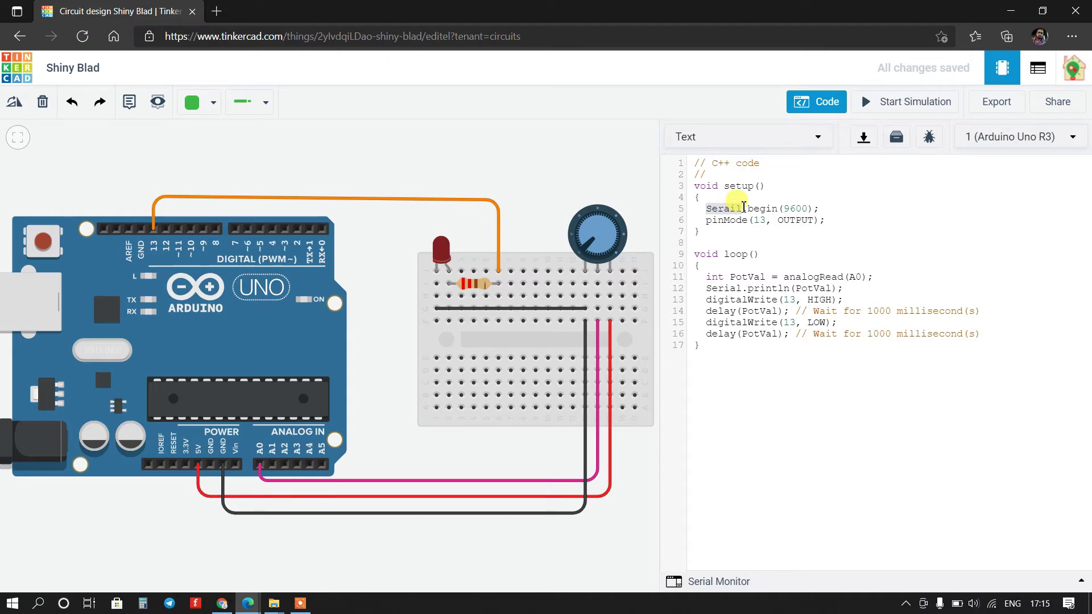
click(743, 208)
key(BackSpace)
key(BackSpace)
key(BackSpace)
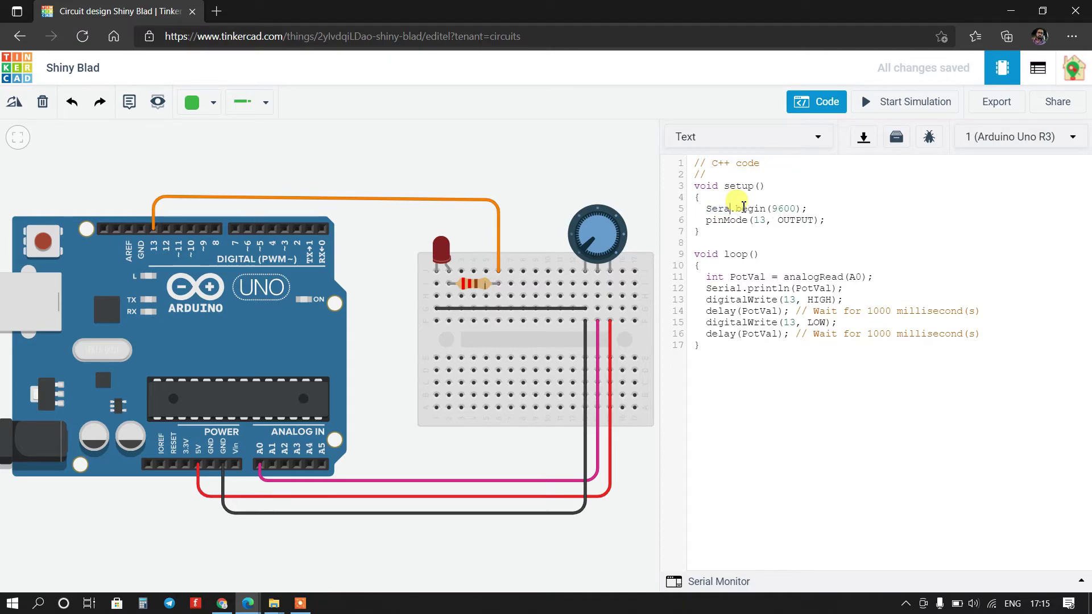
text(ial)
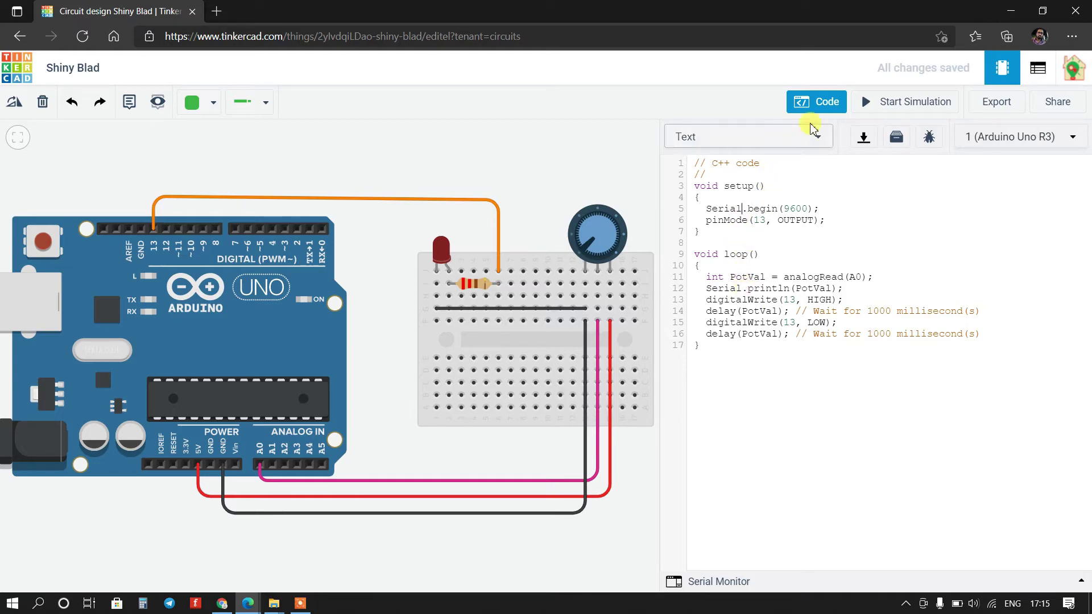
Step: Start the simulation and open the Serial Monitor, enlarging it to show more readings
click(869, 108)
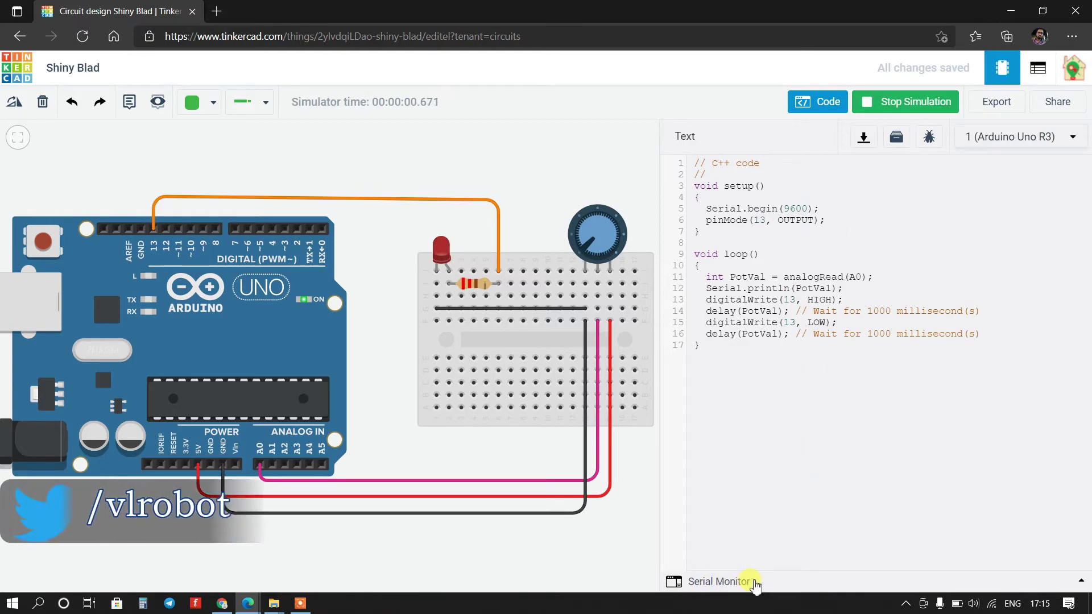
click(755, 583)
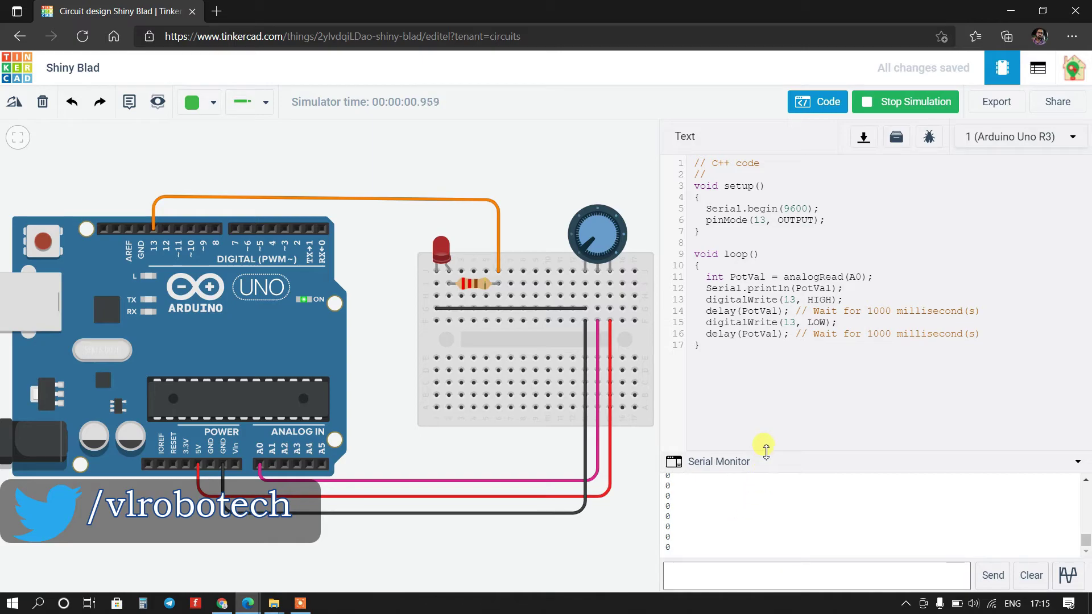
drag(766, 439, 762, 367)
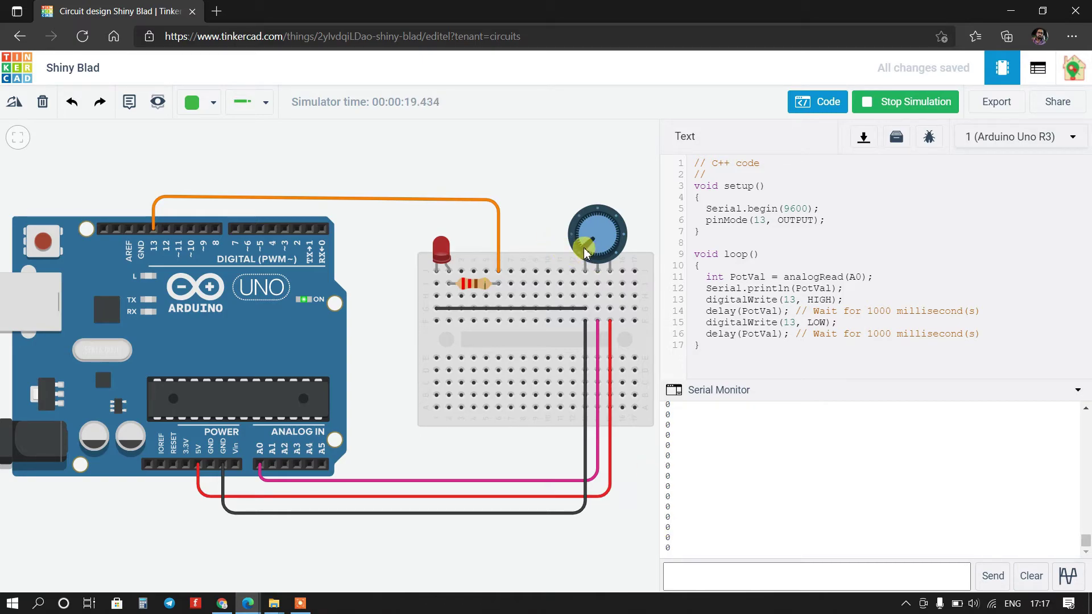
Step: Turn the potentiometer knob up in stages to its maximum and partway back, comparing the LED's blink rate with the serial readings
drag(586, 252, 581, 245)
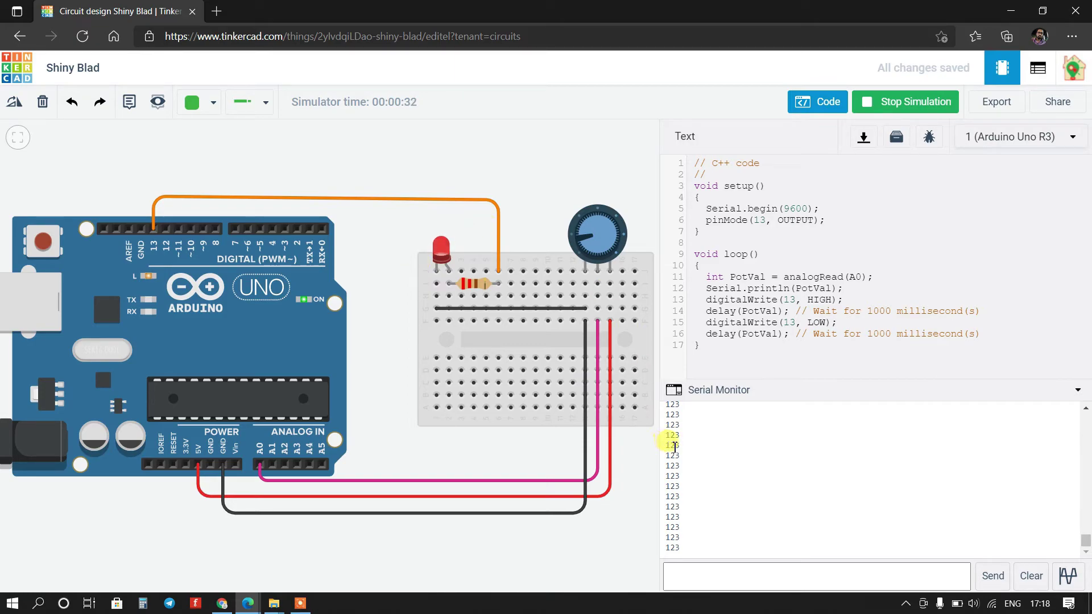
click(577, 243)
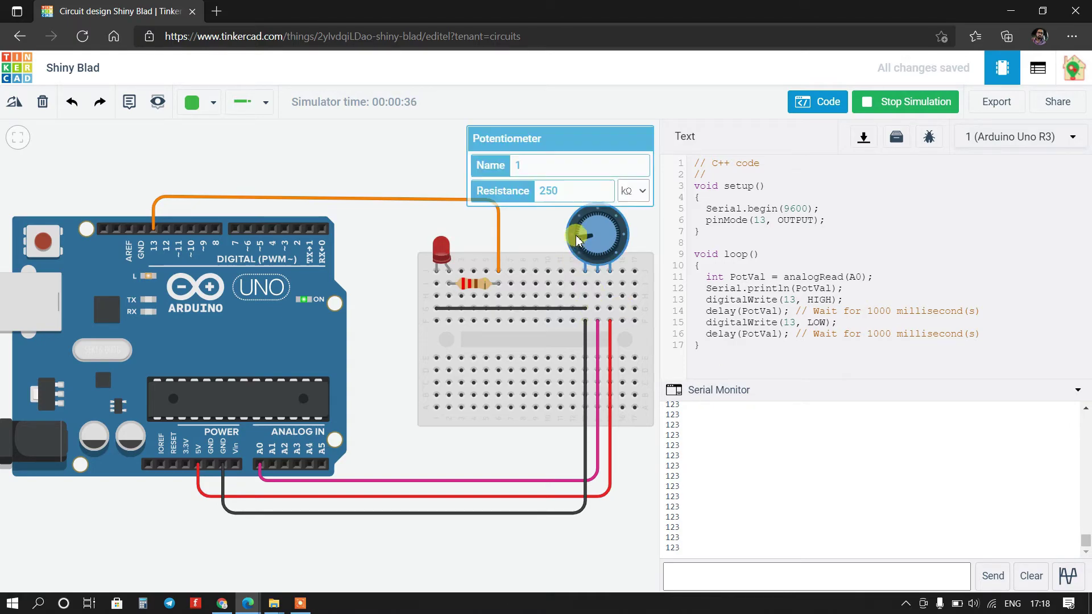
click(544, 229)
drag(579, 237, 586, 228)
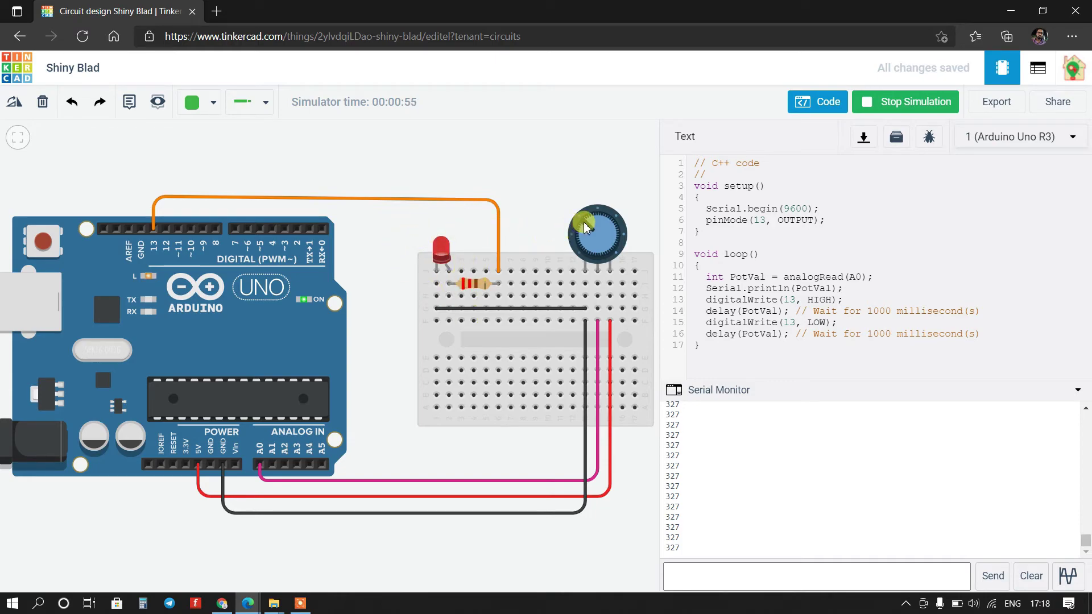
drag(583, 222, 599, 216)
drag(597, 217, 609, 234)
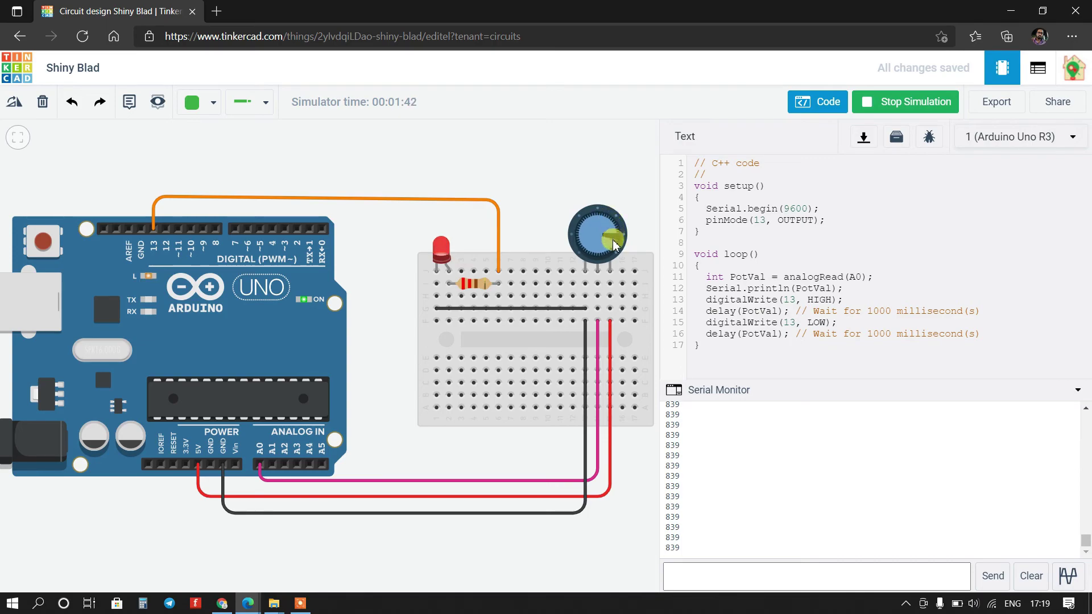
drag(613, 232, 603, 262)
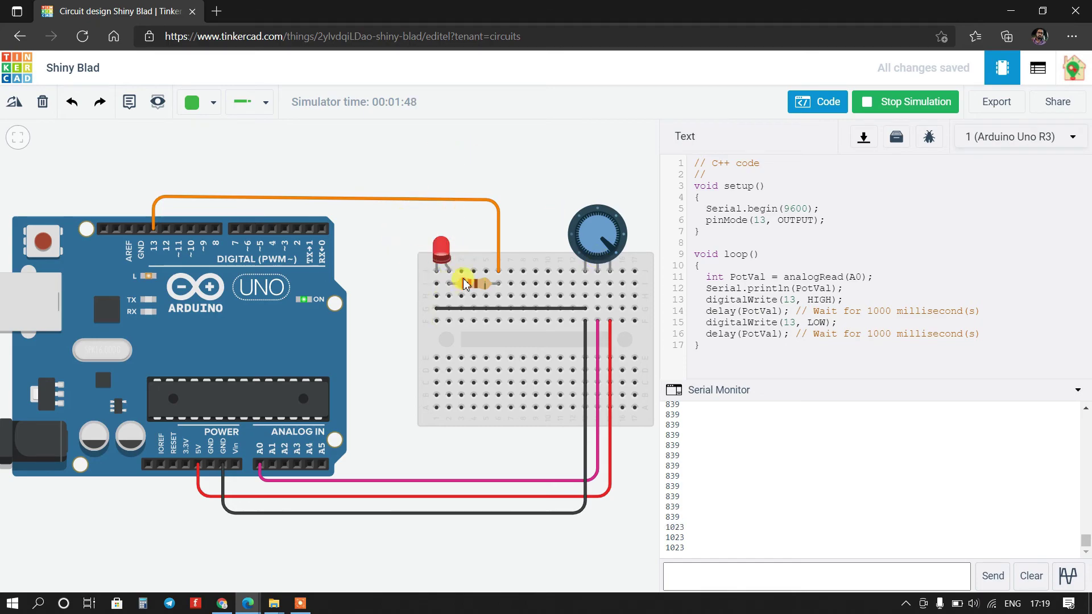
drag(606, 248, 614, 229)
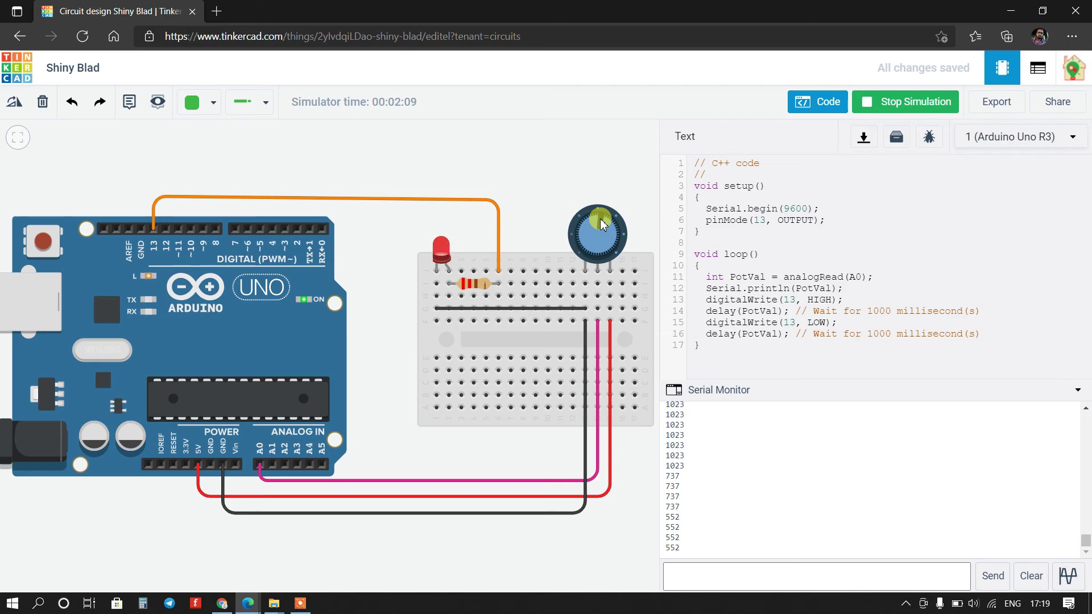
drag(600, 219, 578, 225)
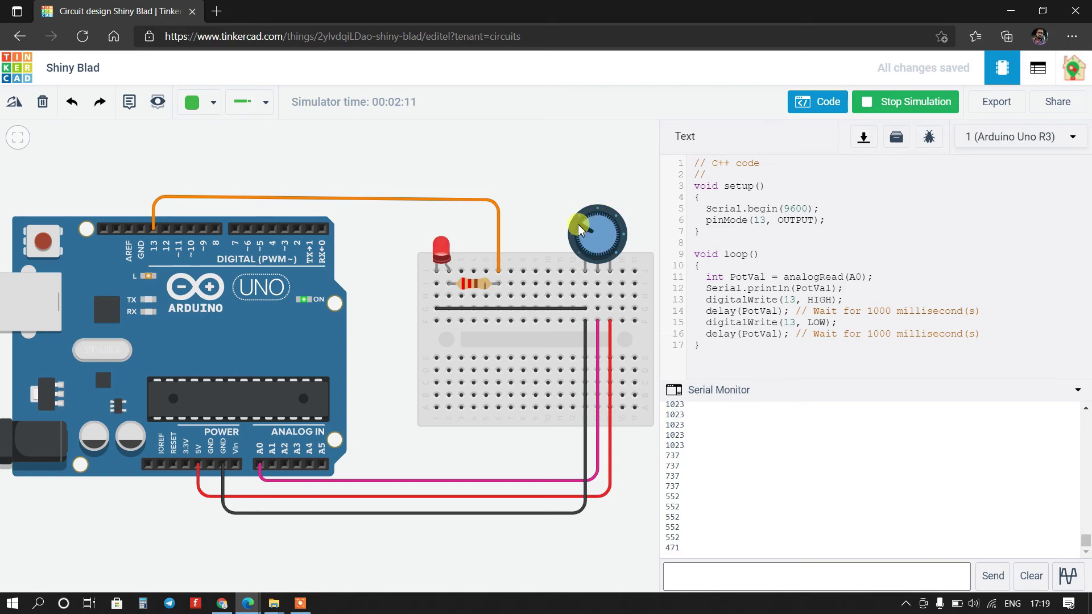